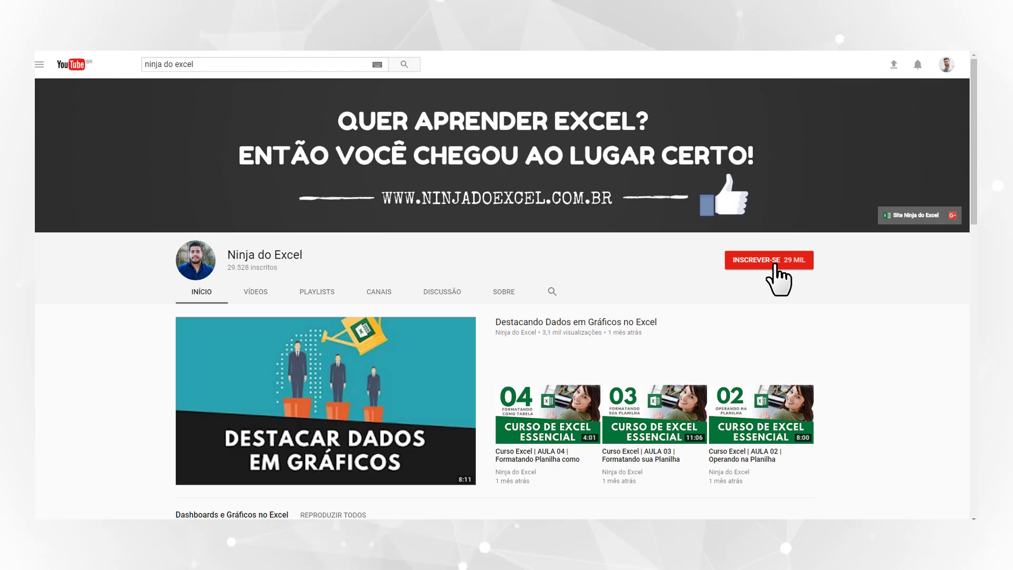
Step: Subscribe to the Ninja do Excel YouTube channel and enable its notification bell
left_click(776, 267)
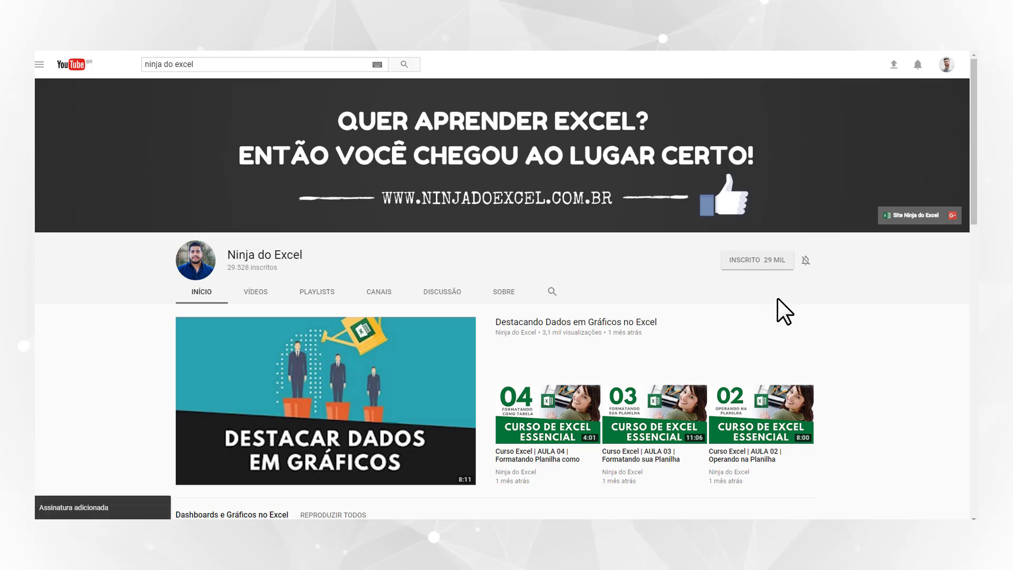
left_click(806, 260)
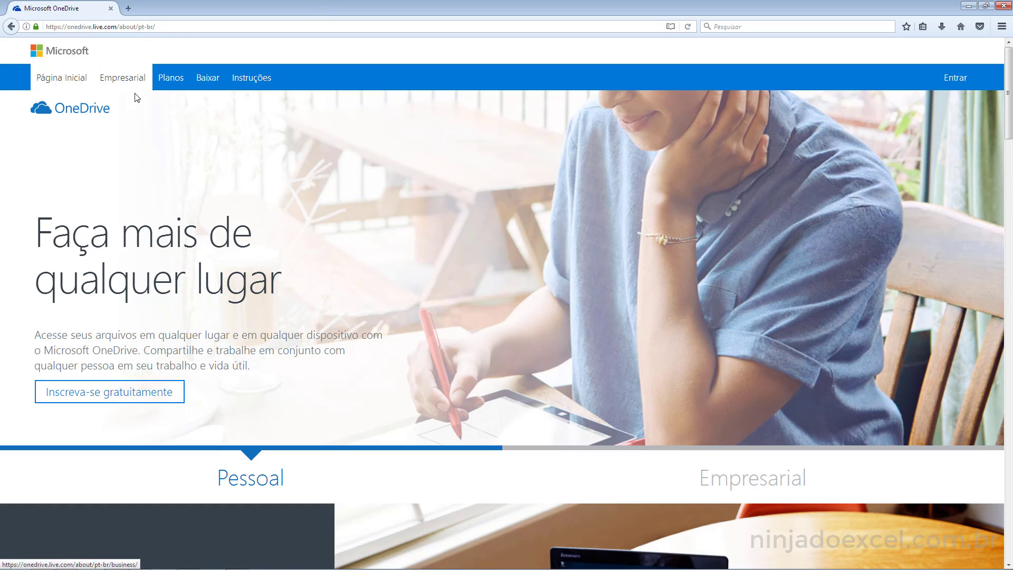
Step: Visit the OneDrive Planos storage page, then bring up the Entrar sign-in dialog
left_click(184, 91)
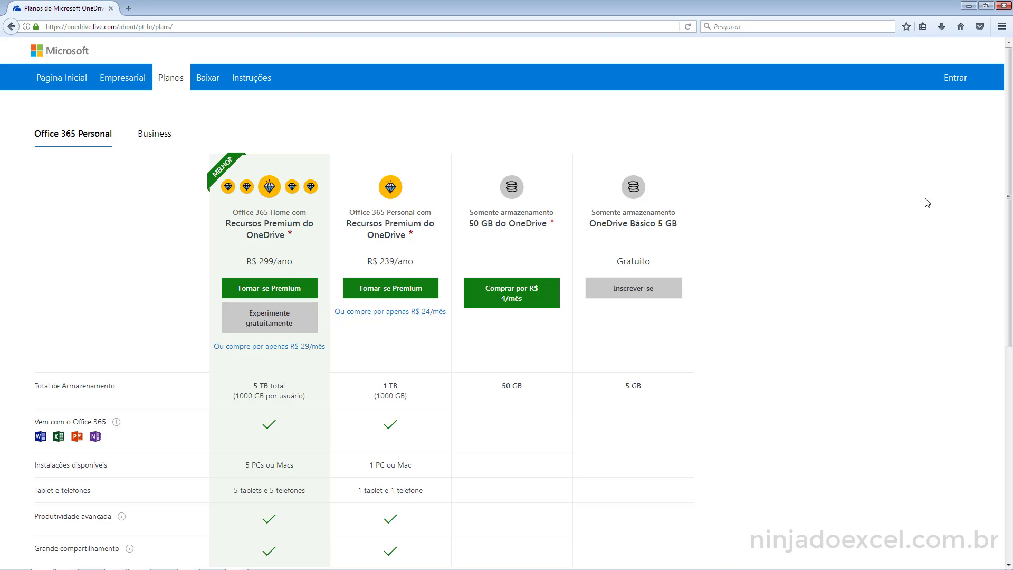
left_click(954, 78)
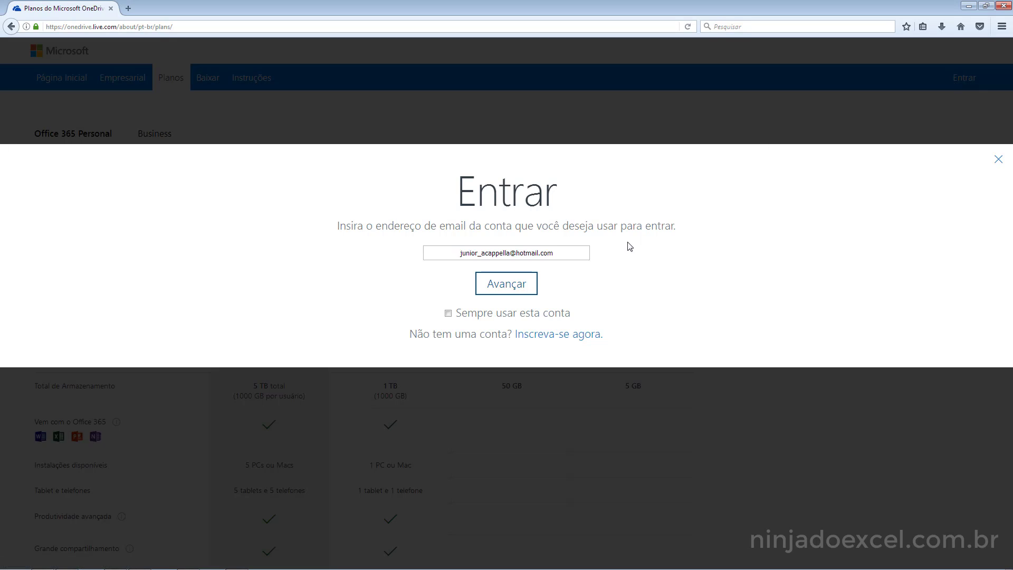
Step: Sign in with the account password, declining Firefox's offer to save it
left_click(527, 285)
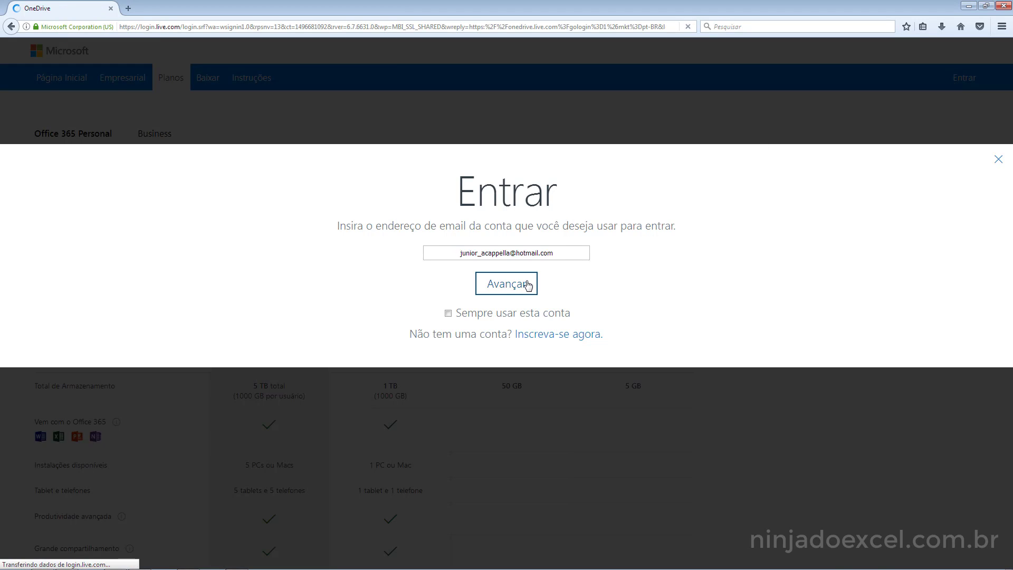
type("********")
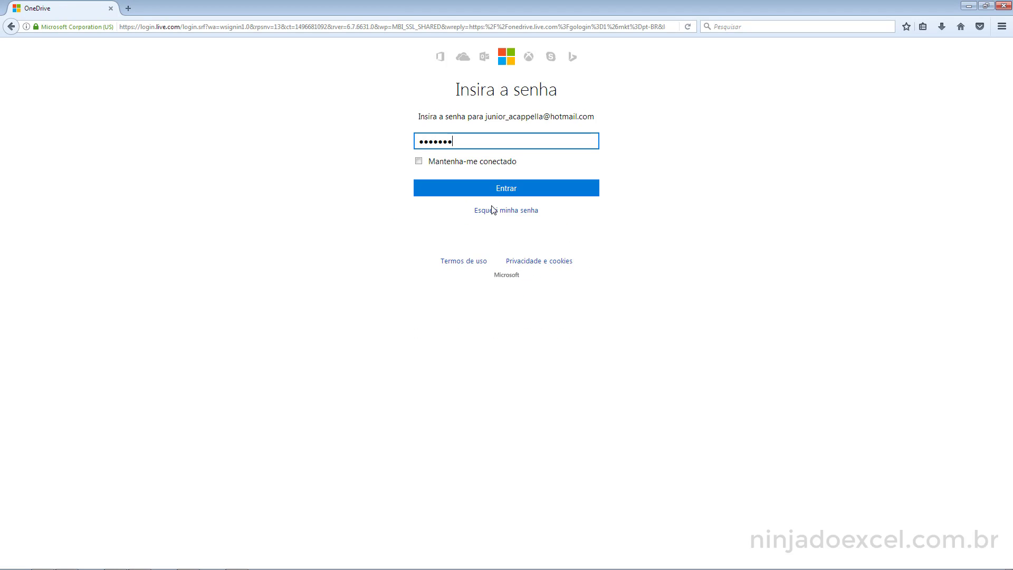
type("**")
key("Return")
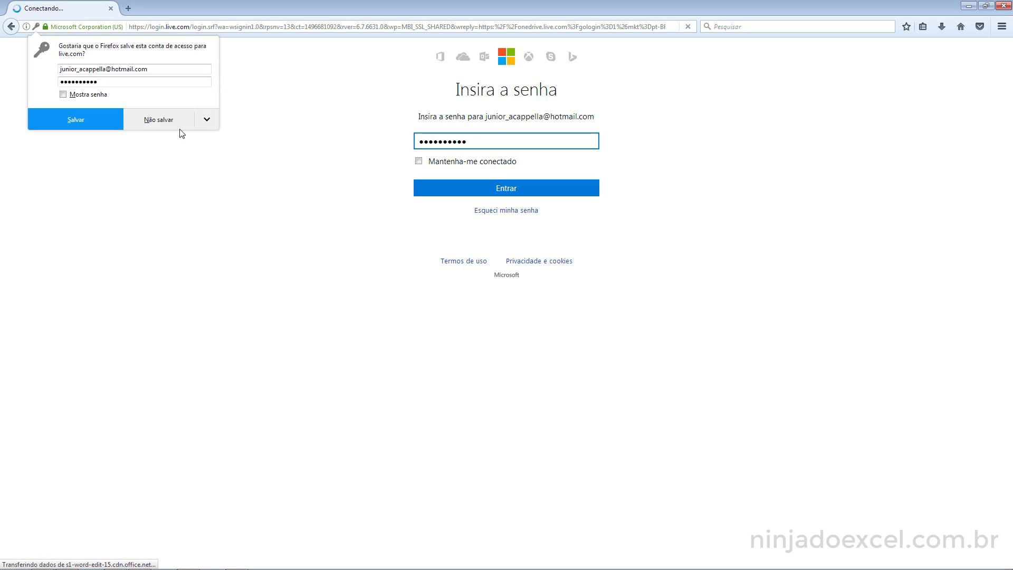
left_click(171, 125)
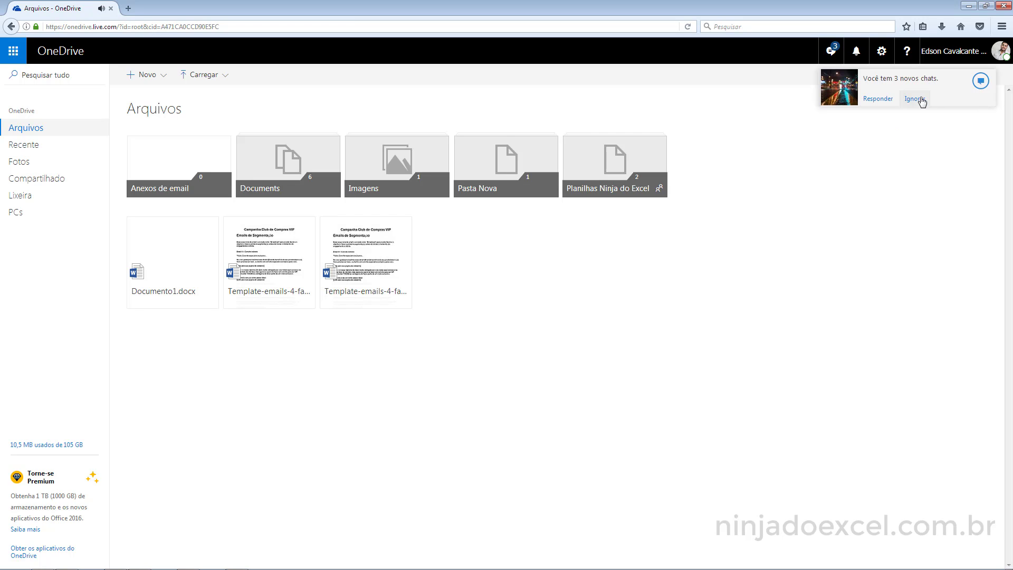
Step: Dismiss the chat popup and switch the Arquivos layout from tiles to Lista
left_click(916, 99)
left_click(931, 75)
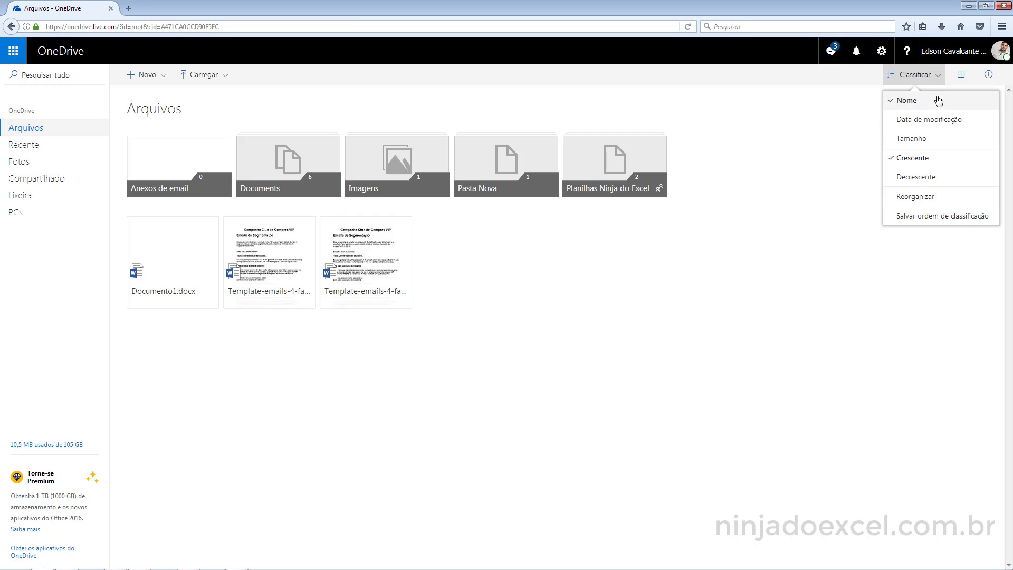
left_click(961, 74)
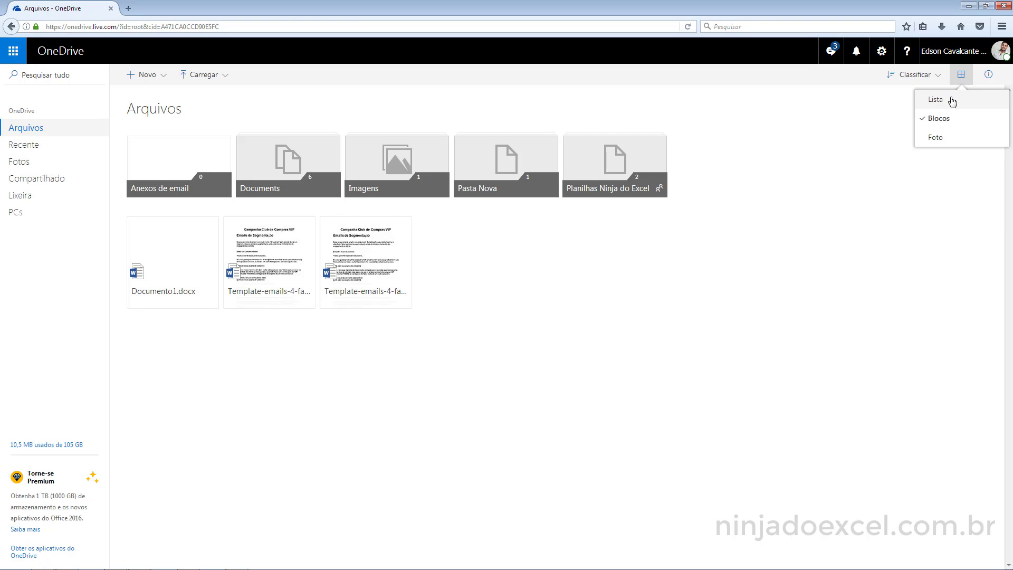
left_click(952, 101)
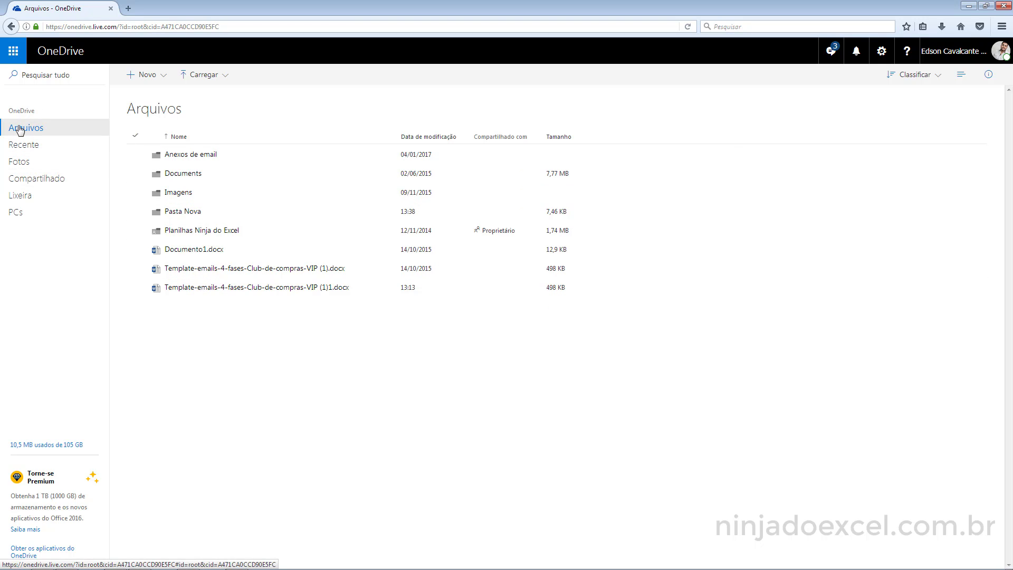
Step: Browse the Recente and Fotos pages, then return to the Arquivos list
left_click(23, 146)
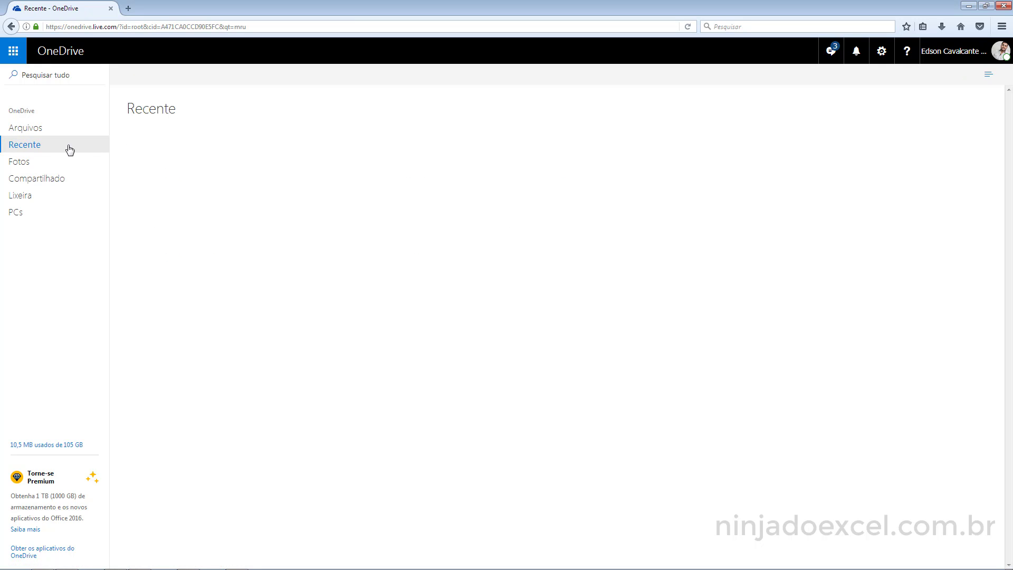
left_click(46, 164)
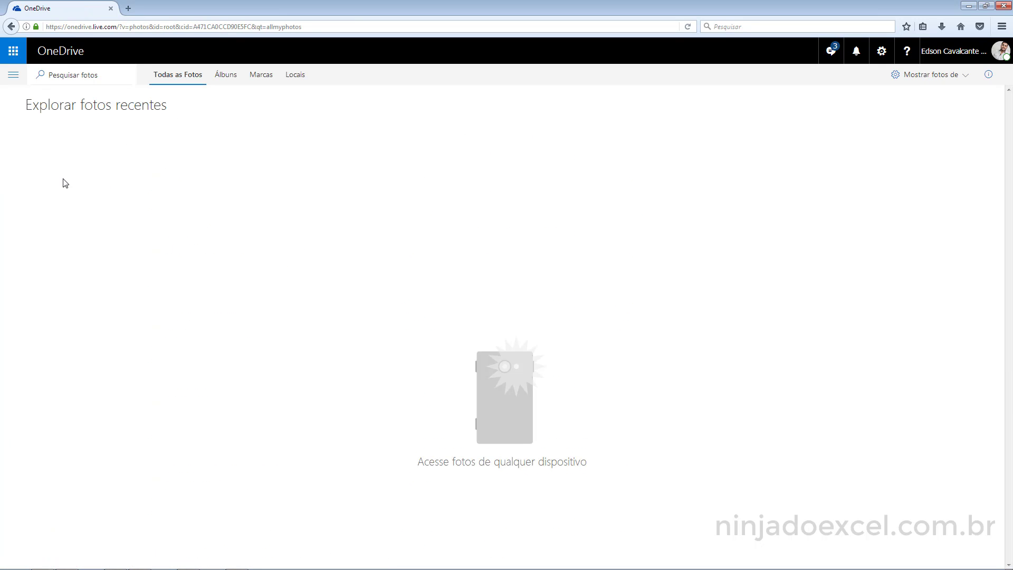
left_click(14, 75)
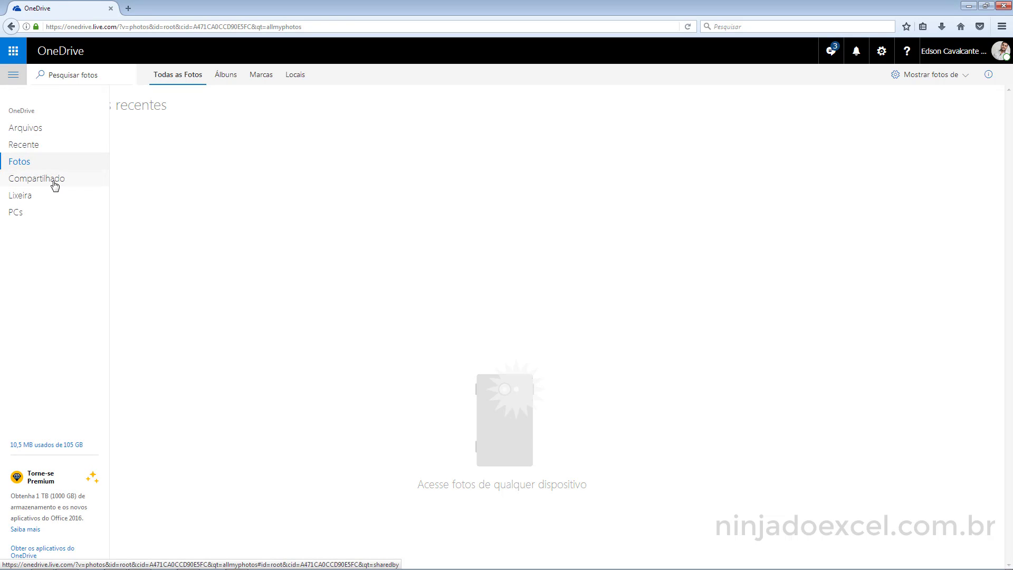
left_click(29, 131)
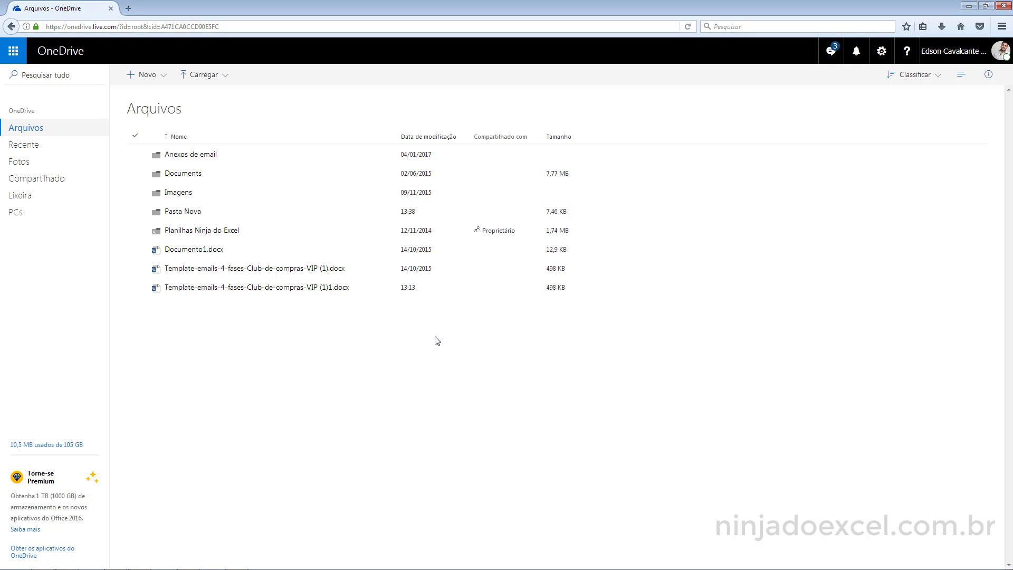
left_click(168, 80)
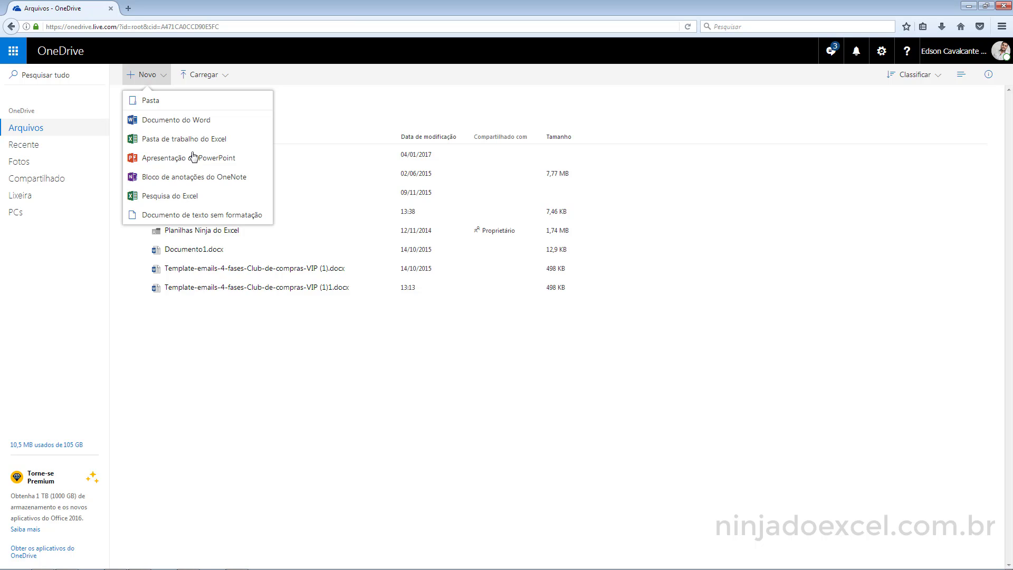
left_click(221, 79)
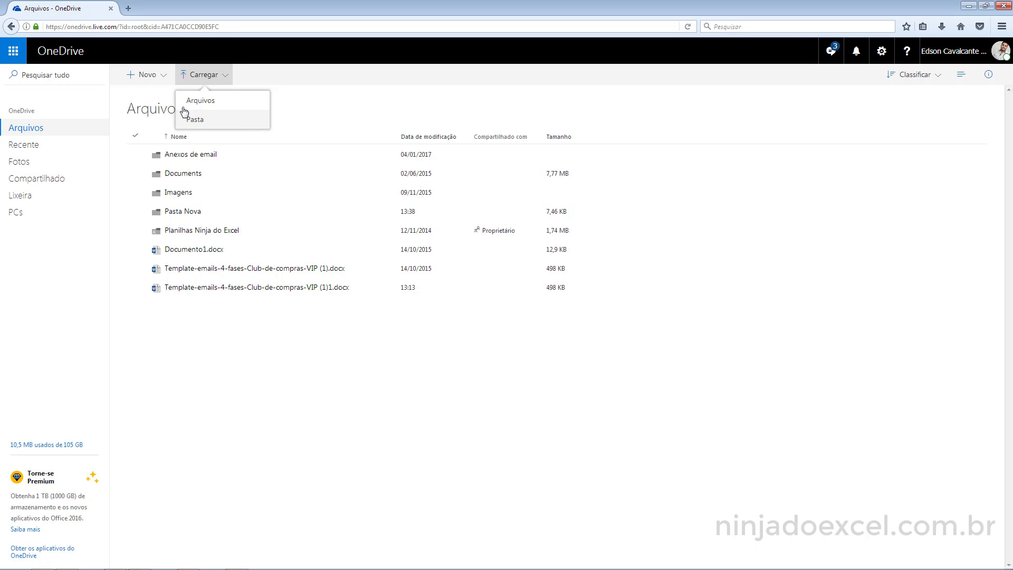
left_click(164, 80)
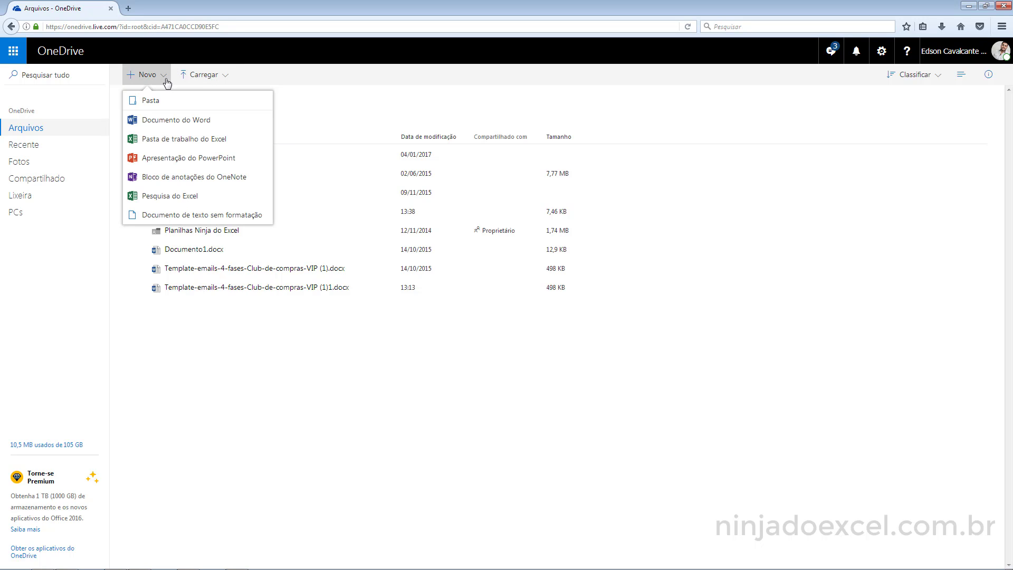
left_click(264, 342)
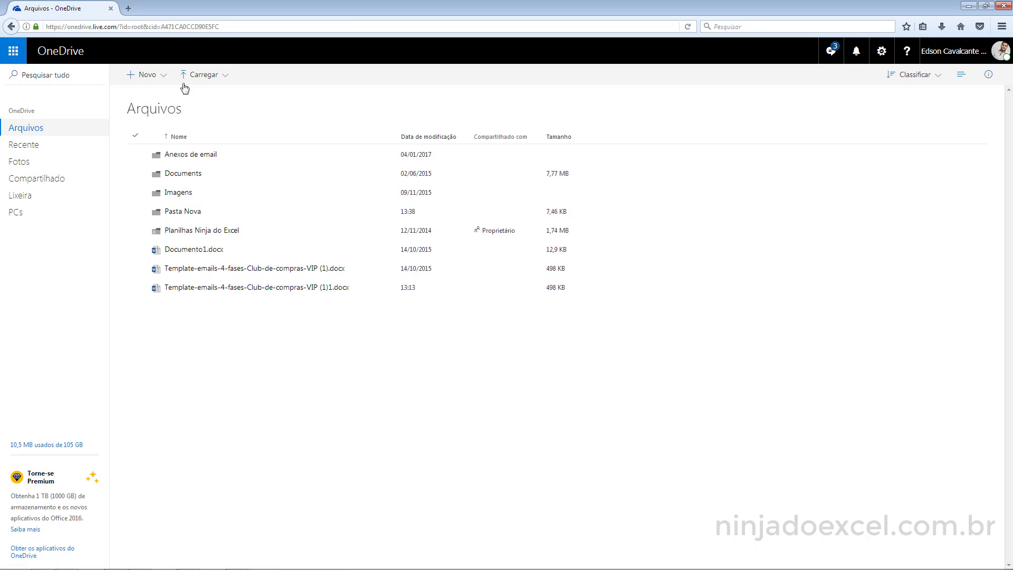
Step: Create a folder named 'Aula OneDrive' through Novo > Pasta
left_click(166, 80)
left_click(148, 98)
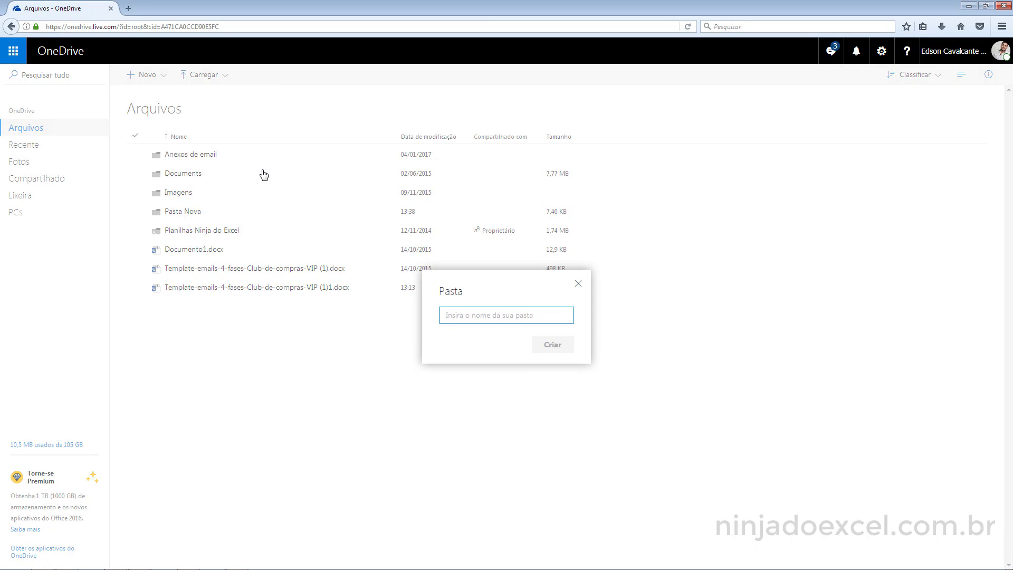
type("Aula oneDrive")
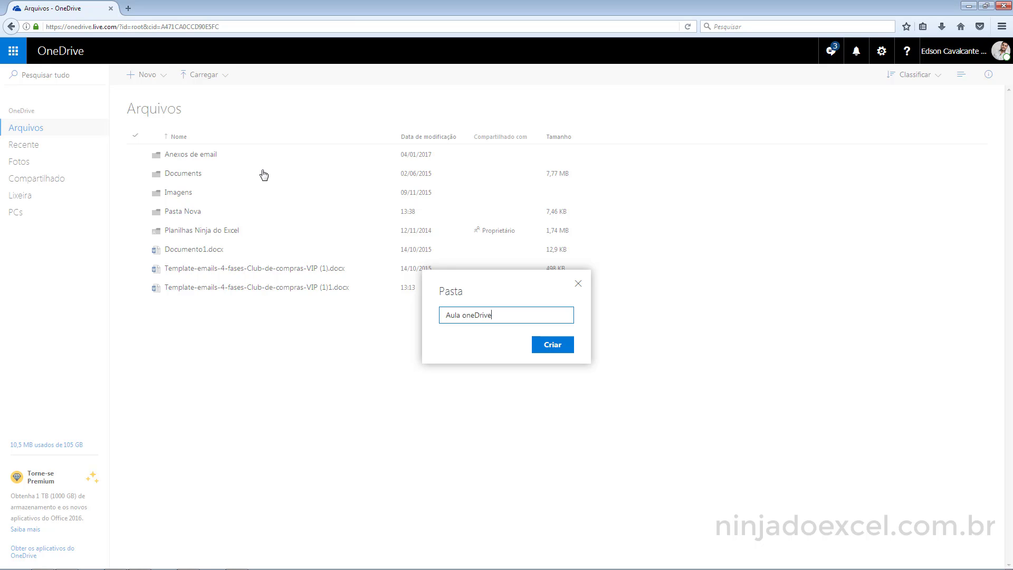
key("BackSpace")
key("BackSpace")
key("BackSpace")
type("One")
key("Return")
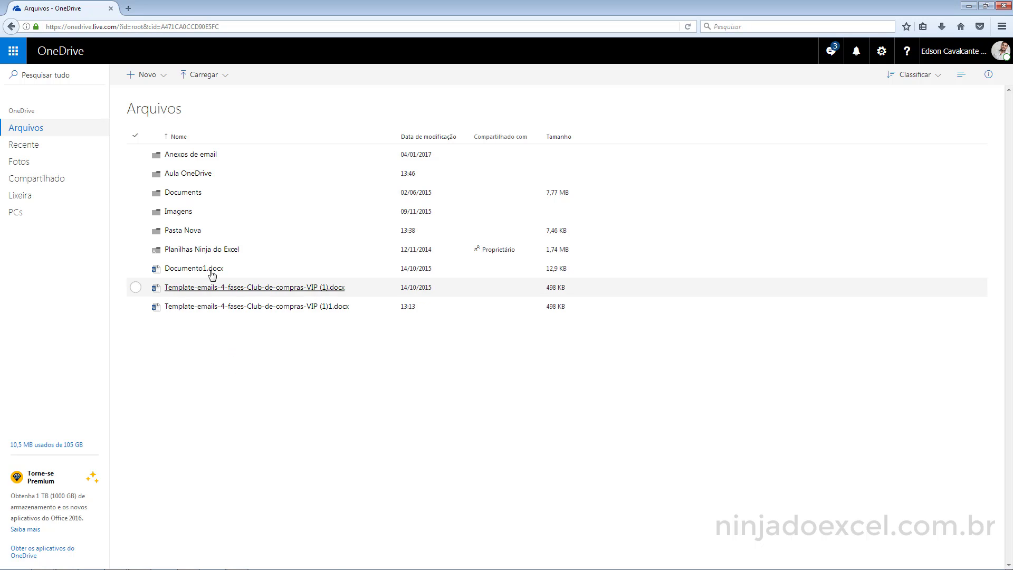
Step: Go through Planilhas Ninja do Excel > Planilhas por categoria > Dia a dia and open 6. Planilha de Ideias.xlsx
left_click(214, 250)
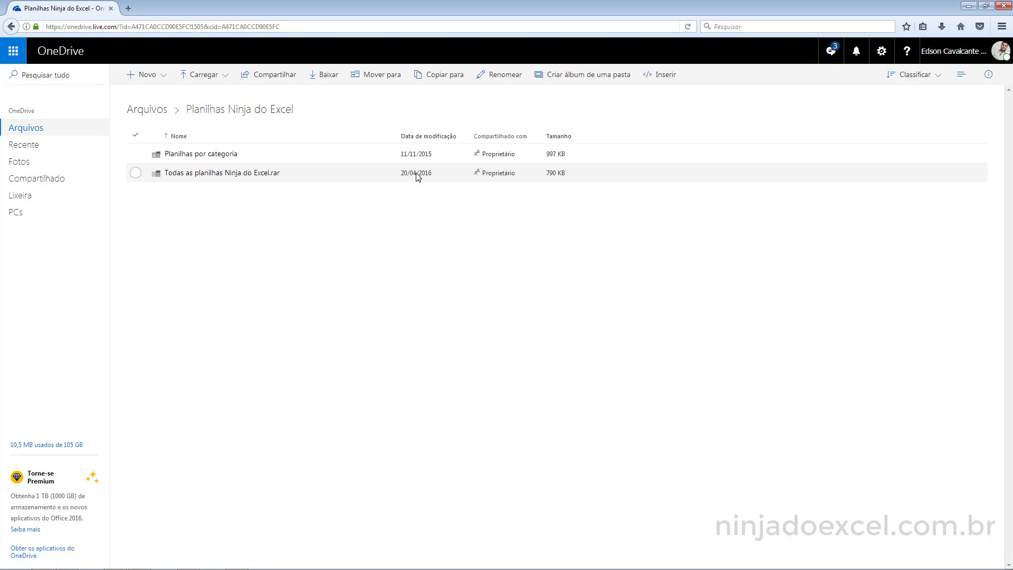
left_click(216, 158)
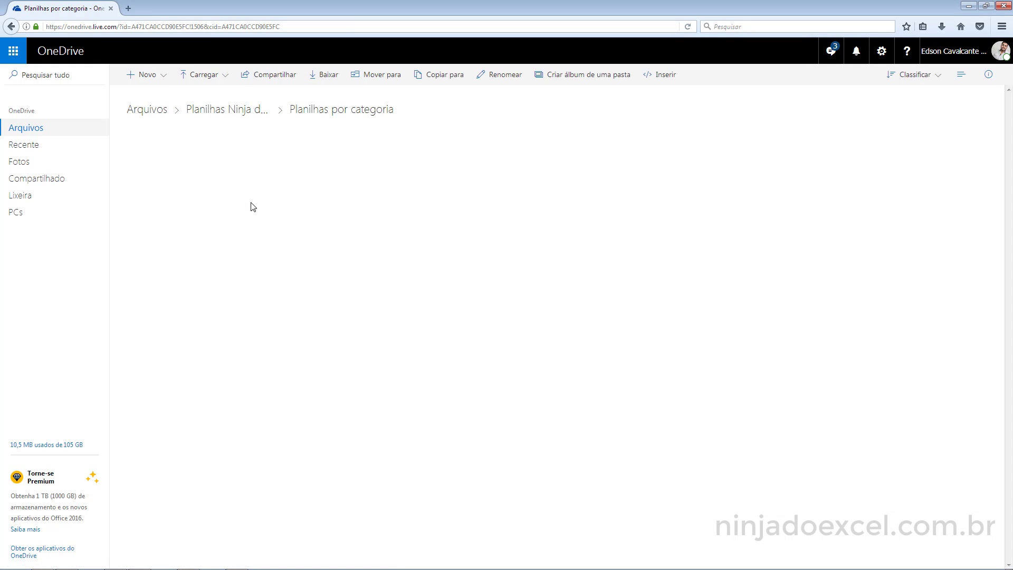
left_click(186, 156)
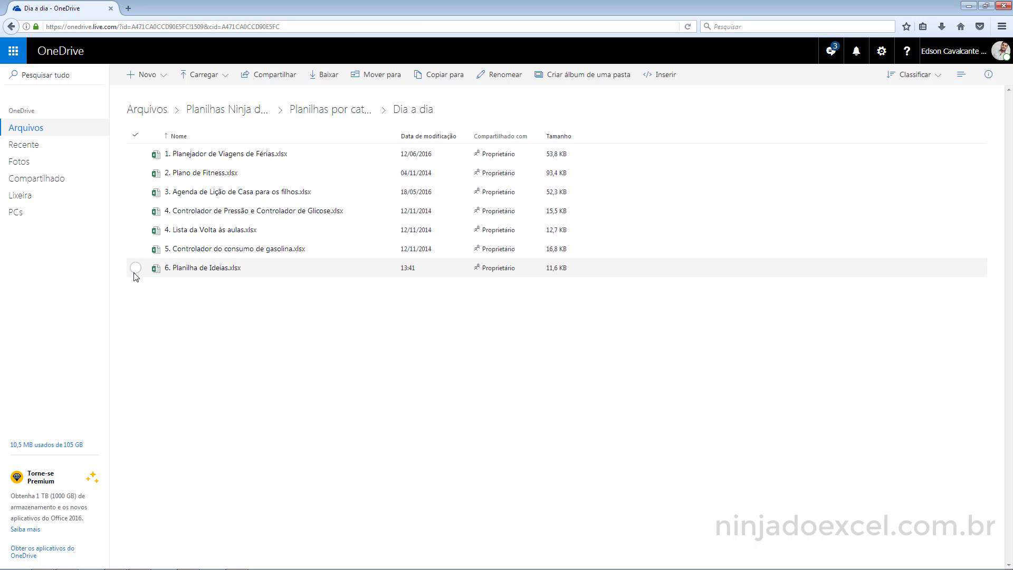
left_click(214, 268)
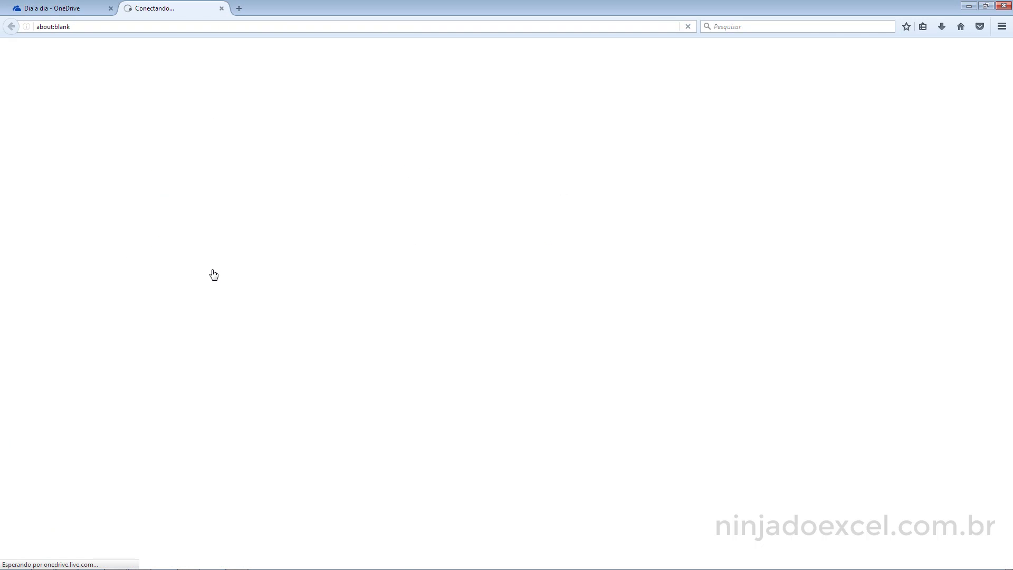
Step: Close the Excel Online tab and select 6. Planilha de Ideias.xlsx in the Dia a dia list
left_click(84, 11)
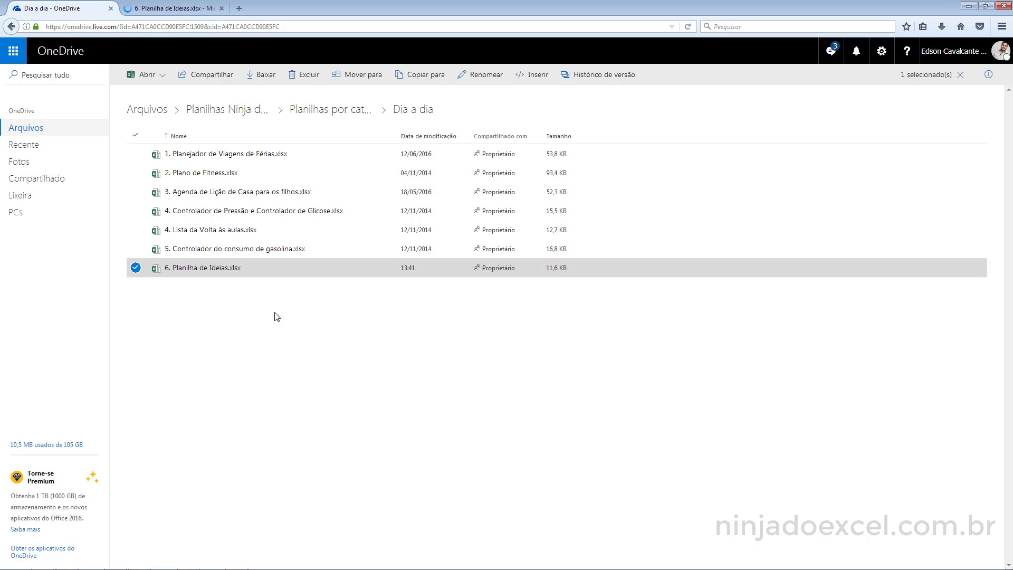
right_click(237, 268)
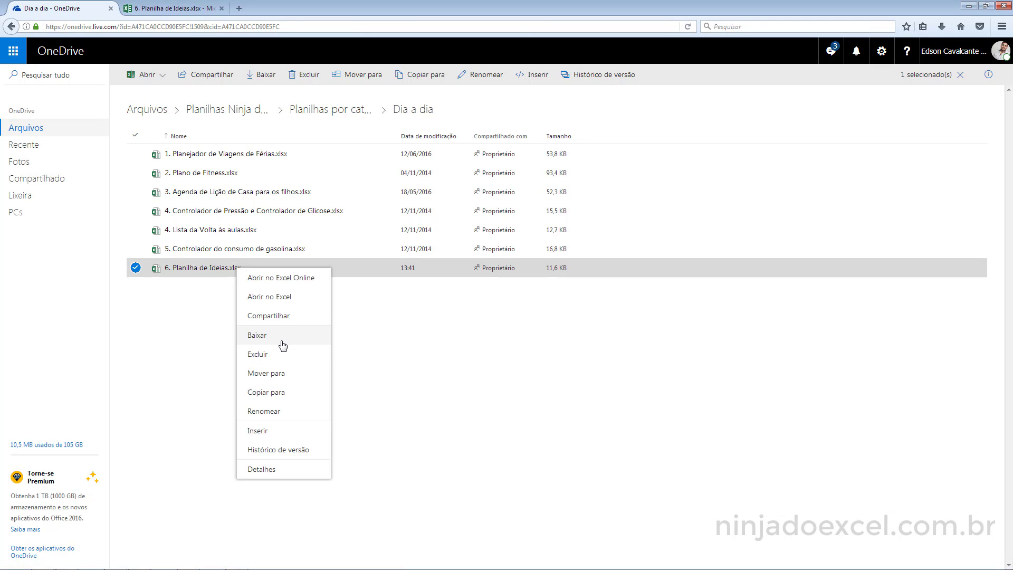
left_click(382, 357)
left_click(166, 10)
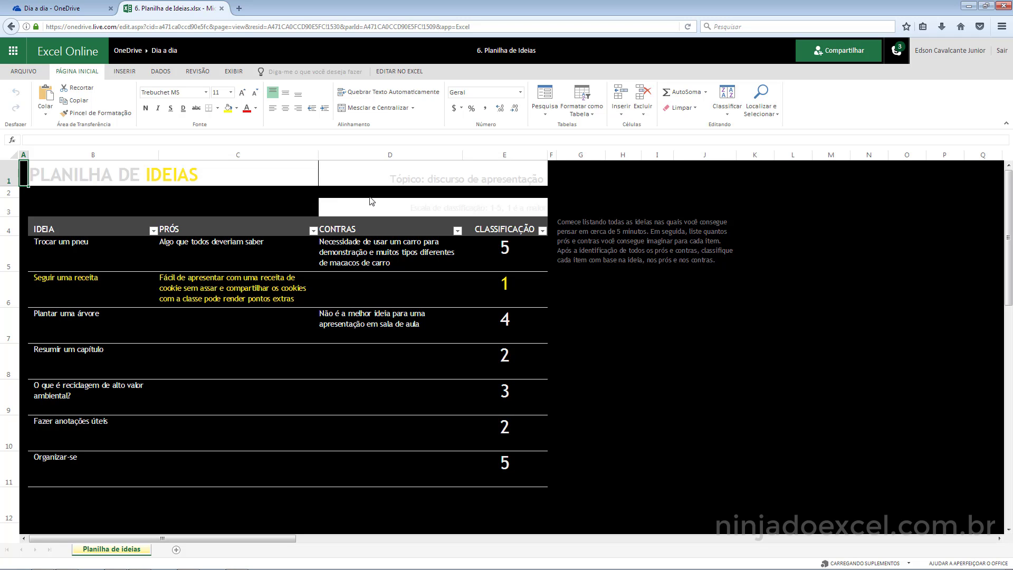
middle_click(198, 15)
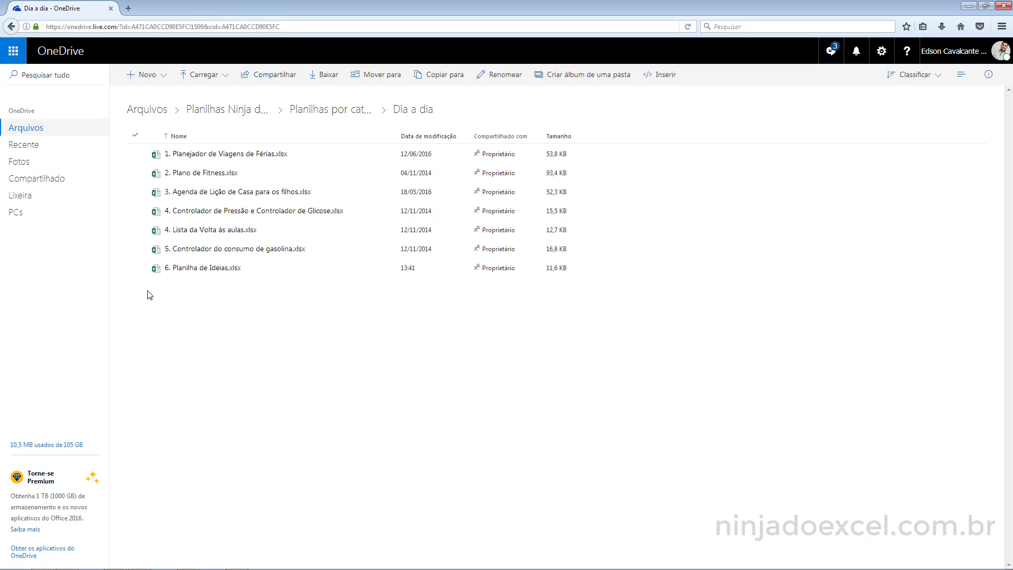
left_click(135, 268)
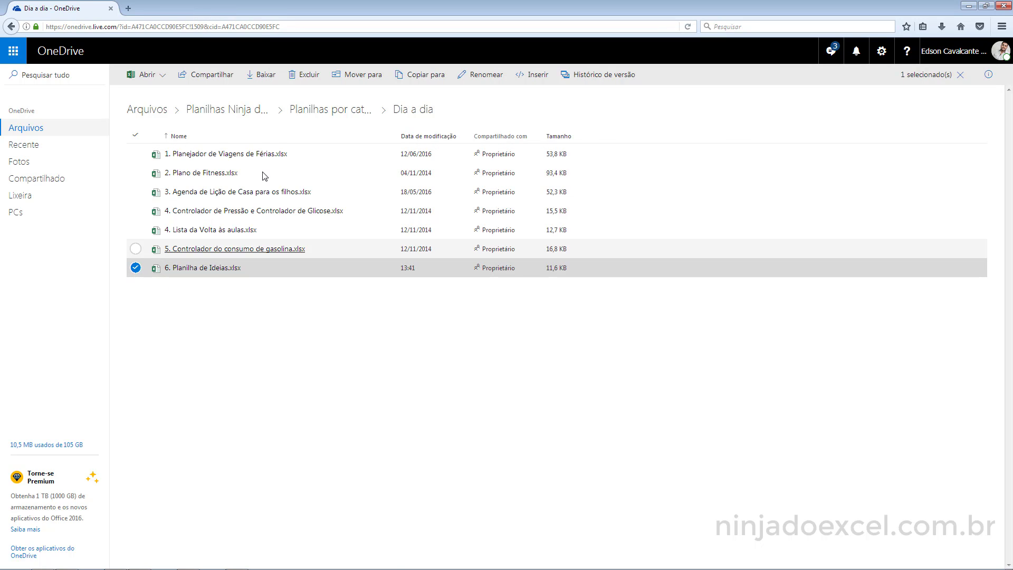
Step: Start sharing 6. Planilha de Ideias and tick Permitir a edição on the link
left_click(205, 83)
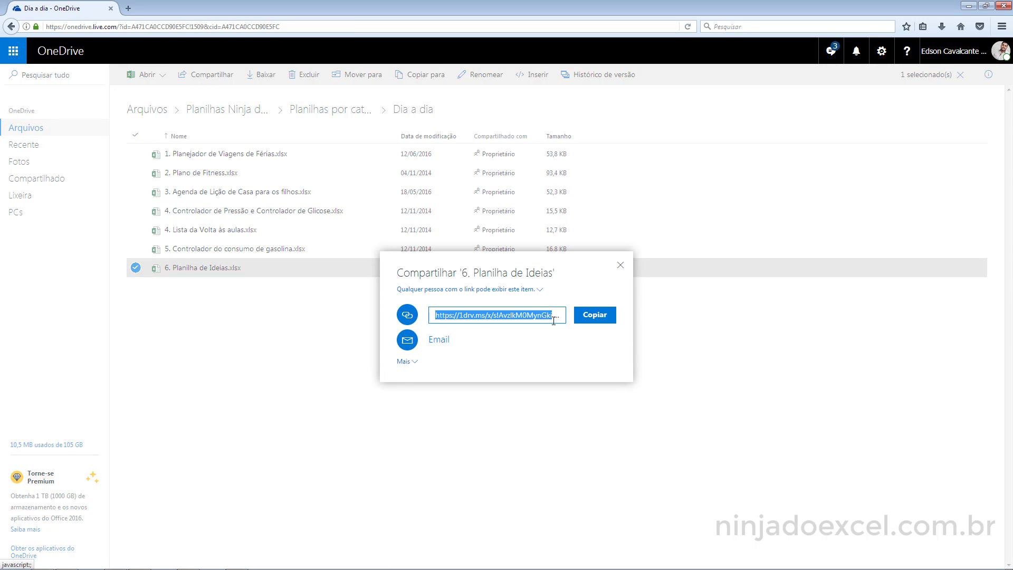
left_click(473, 309)
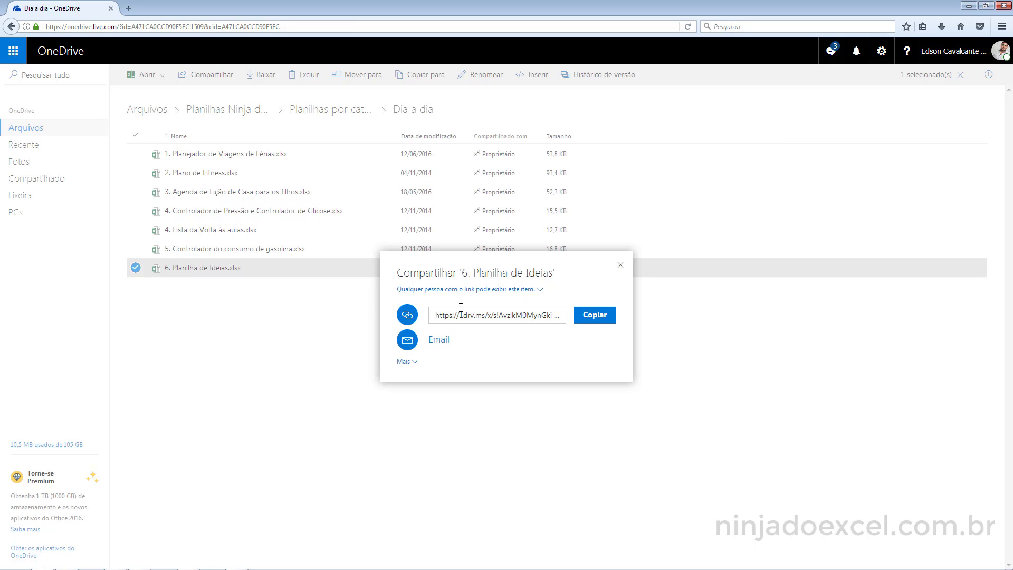
left_click(503, 290)
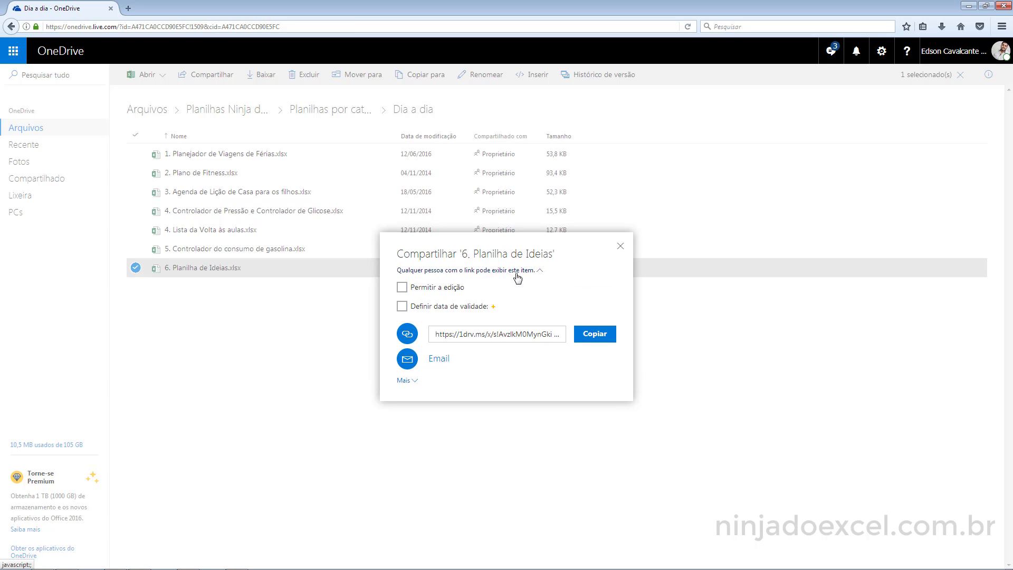
left_click(468, 336)
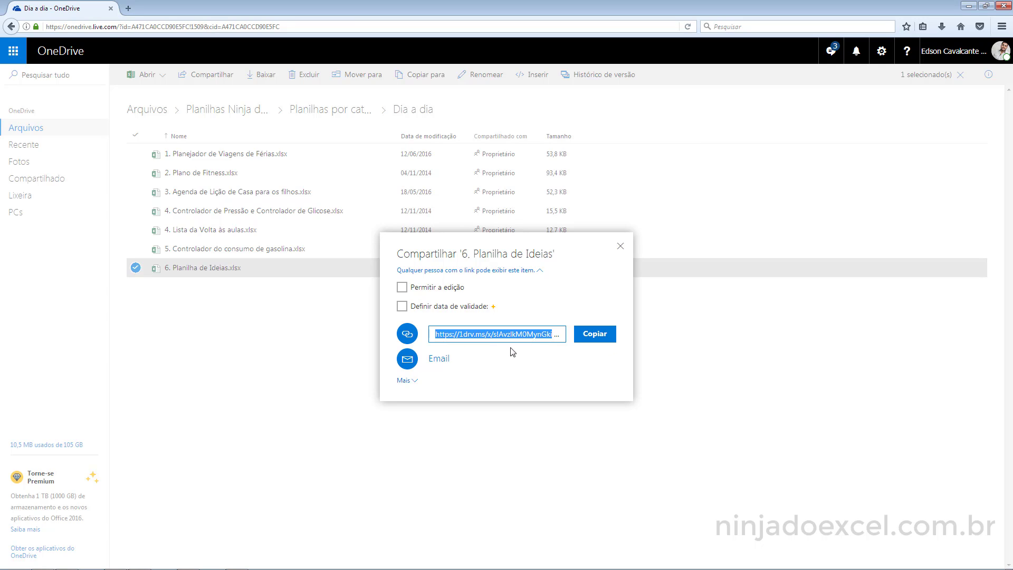
left_click(403, 288)
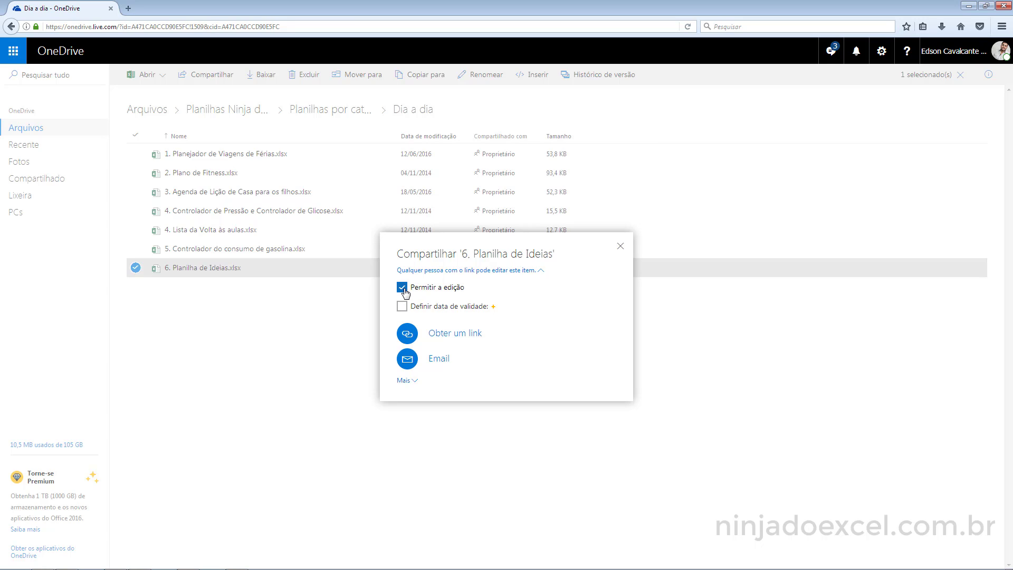
left_click(463, 334)
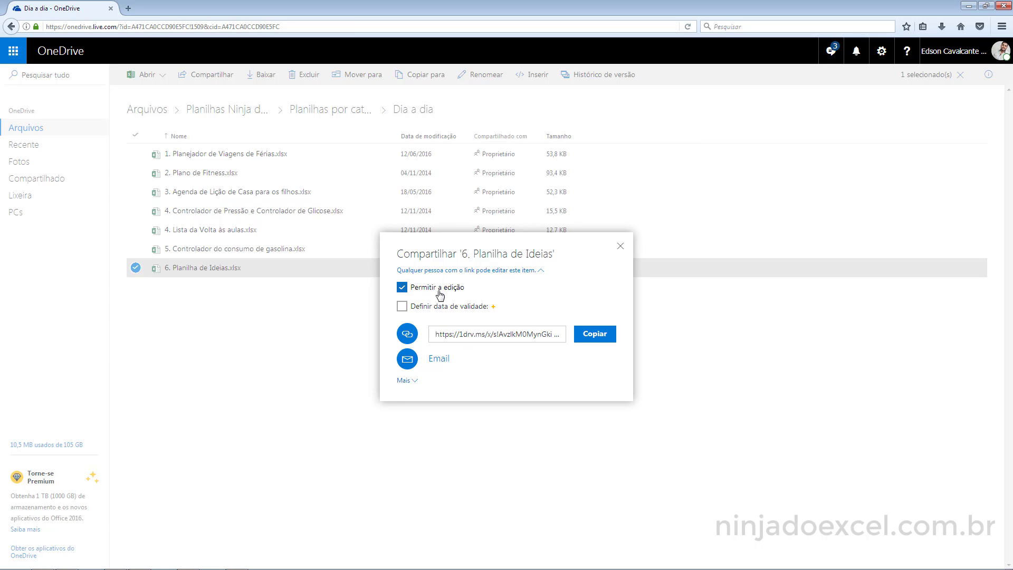
Step: Copy a view-only link, then re-enable editing and copy the editable share link
left_click(442, 291)
left_click(595, 337)
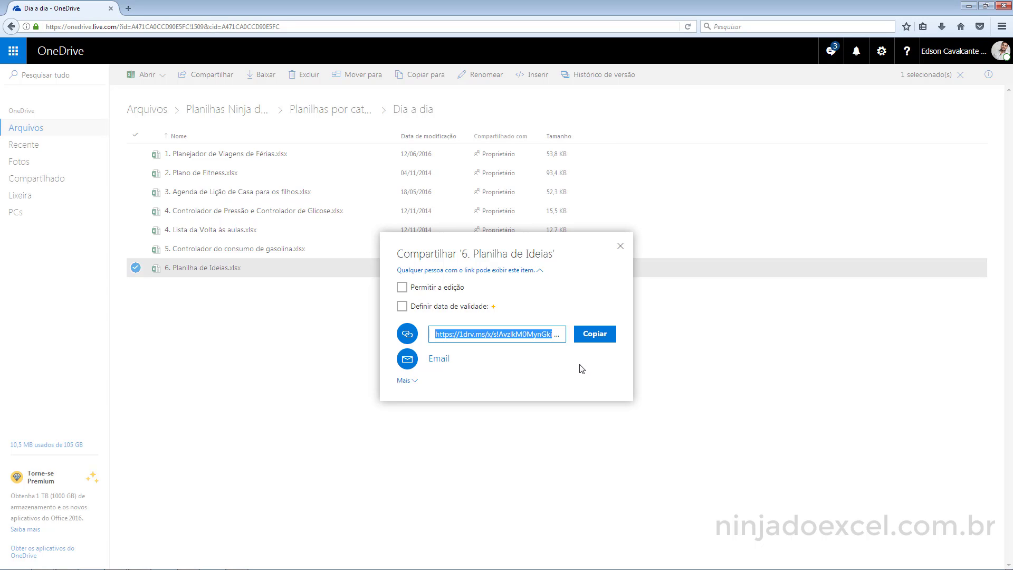
left_click(403, 289)
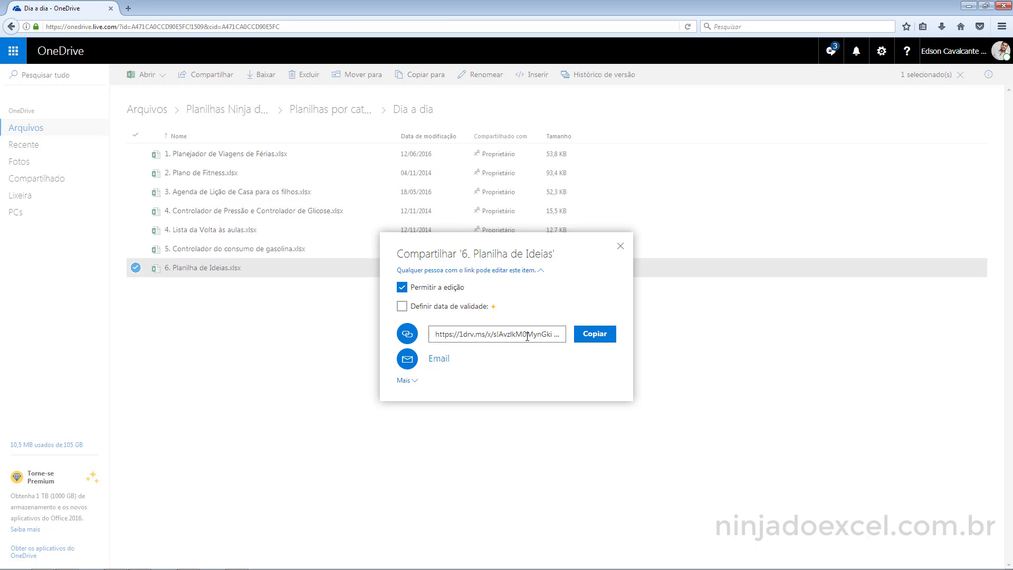
left_click(600, 336)
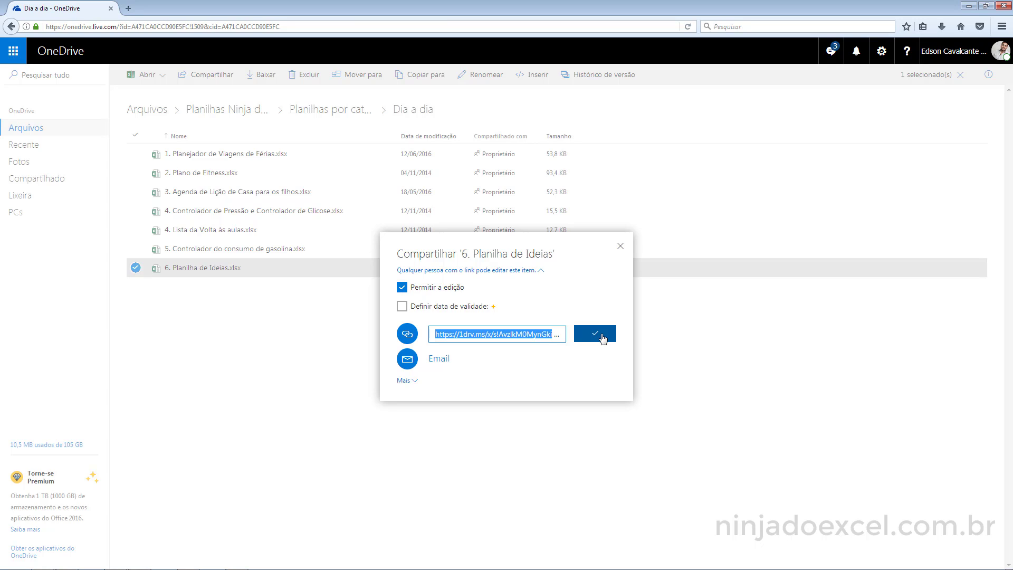
left_click(135, 9)
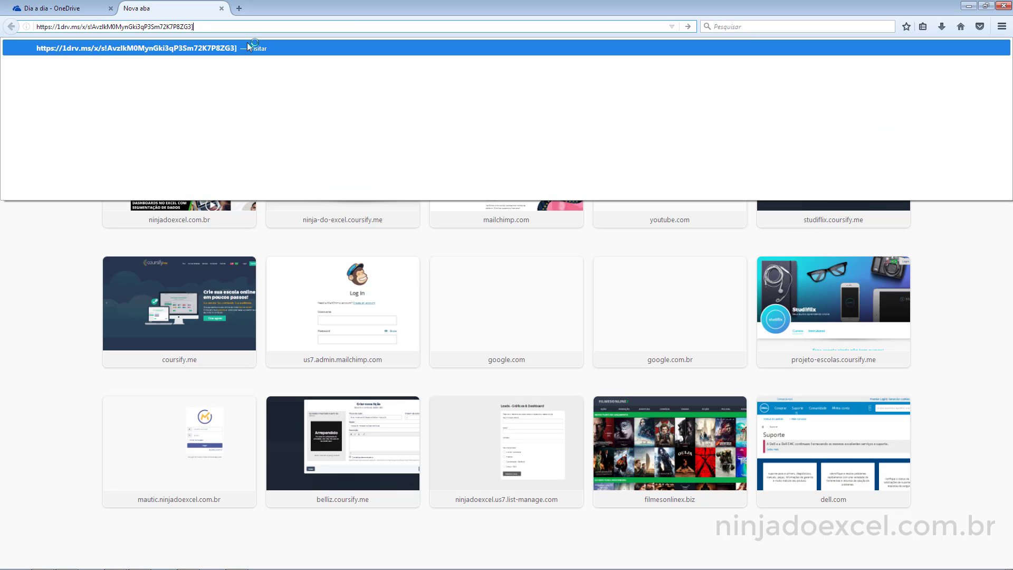
Step: Paste and load the share link to open Planilha de Ideias, then return to OneDrive
key("Return")
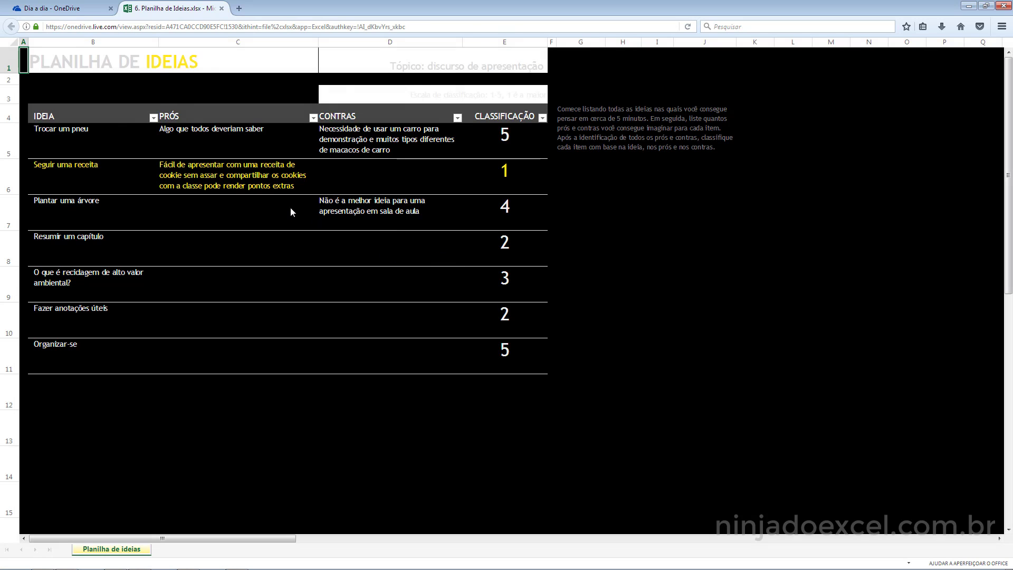
left_click(69, 9)
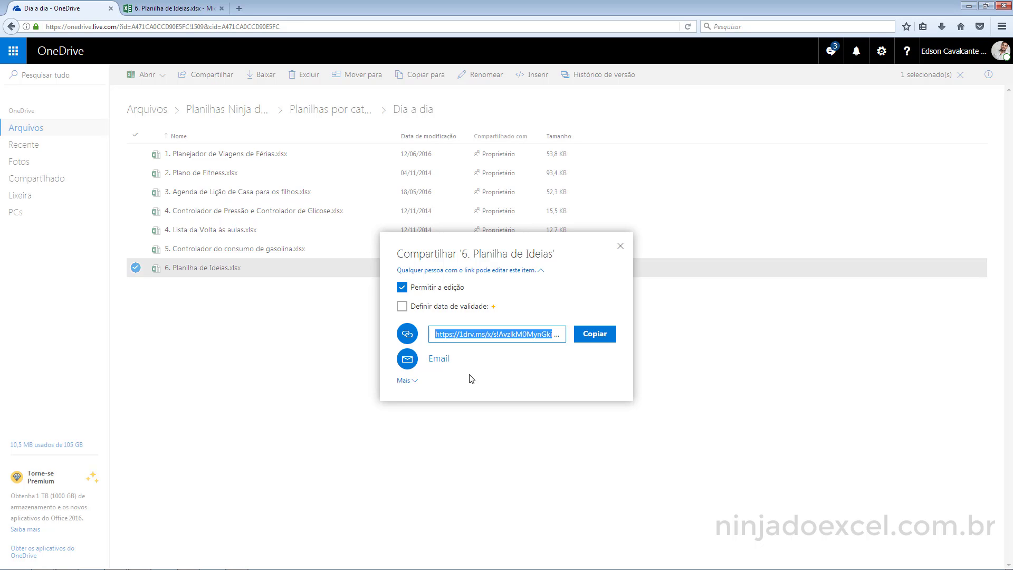
Step: From Mais, preview the Email option, go back, then open Gerenciar permissões
left_click(414, 381)
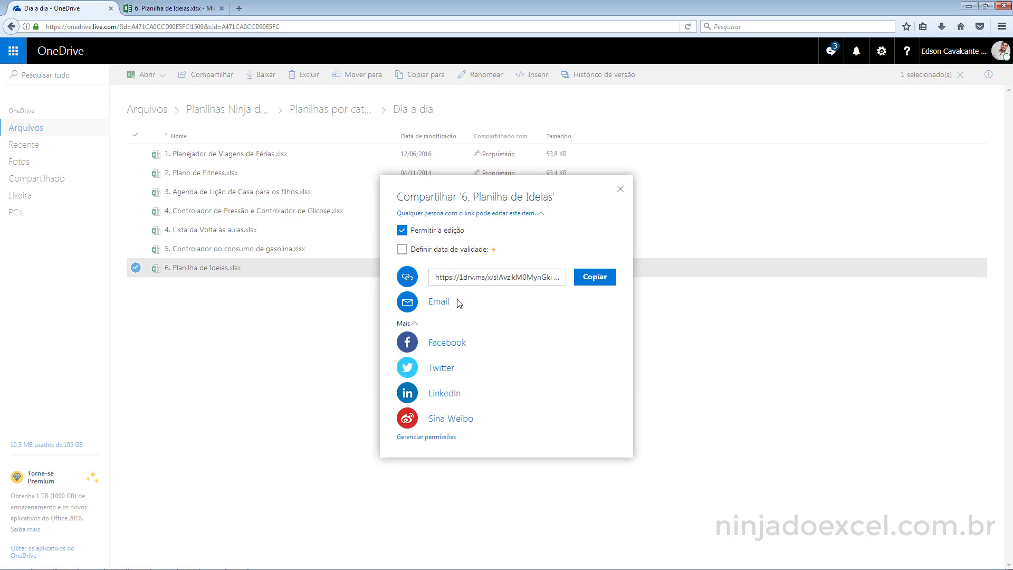
left_click(441, 307)
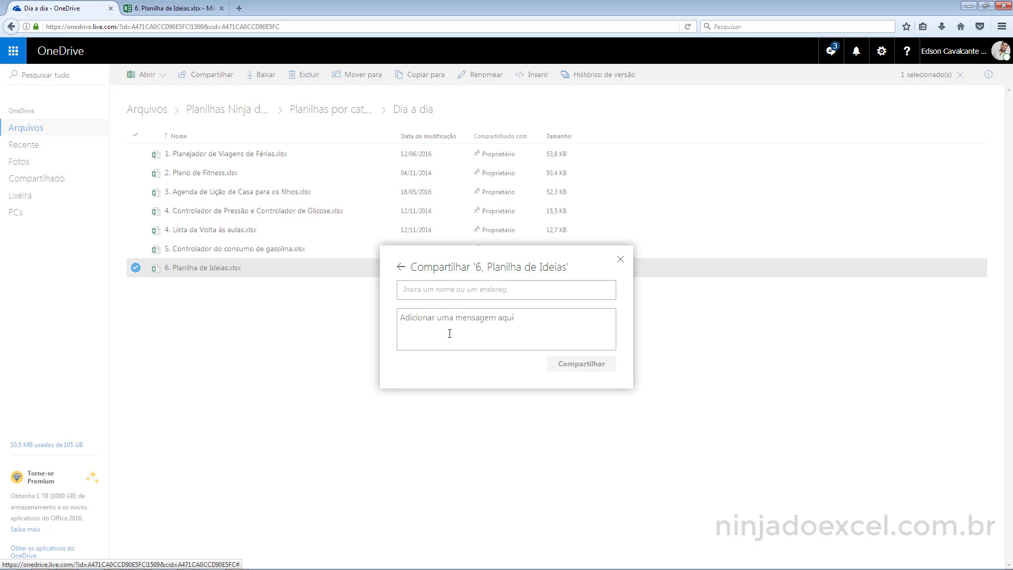
left_click(402, 267)
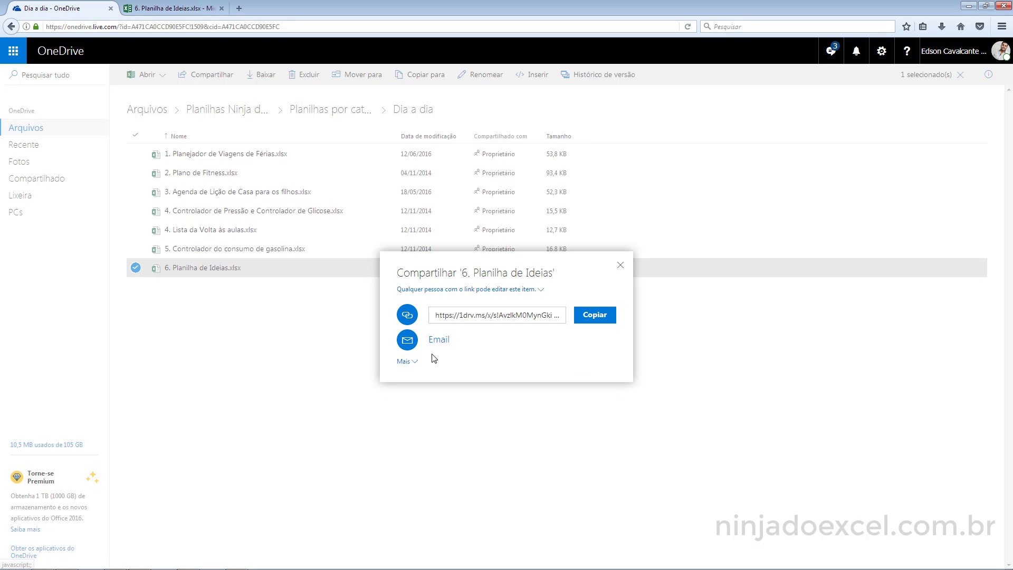
left_click(406, 362)
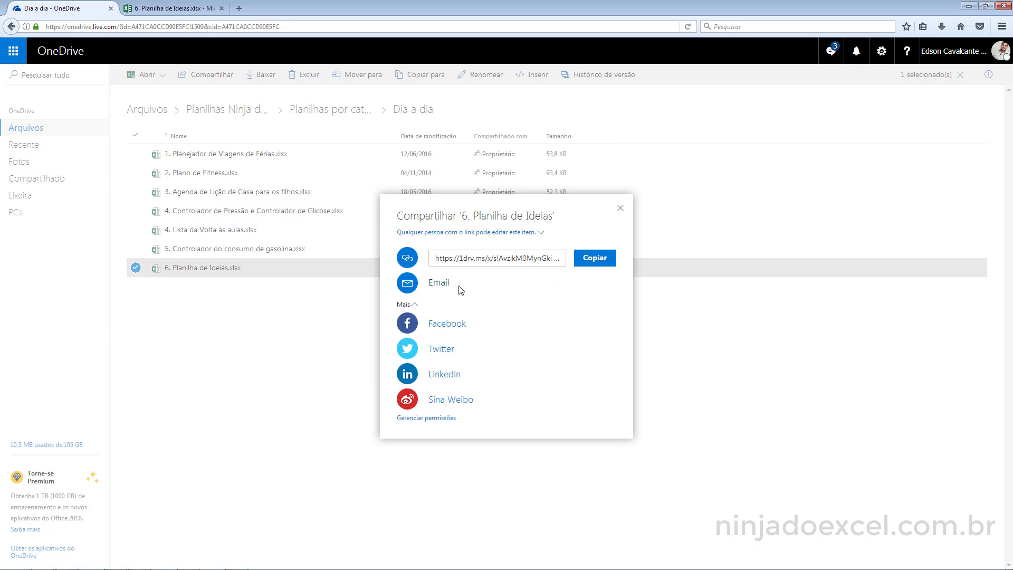
left_click(445, 420)
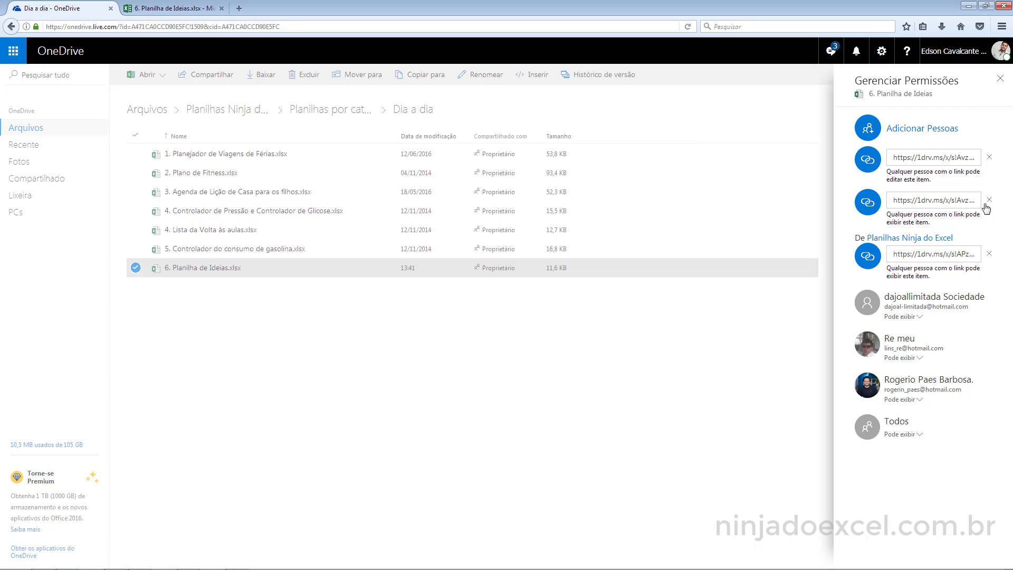
Step: Close the permissions pane and open version history for 6. Planilha de Ideias.xlsx
left_click(1000, 81)
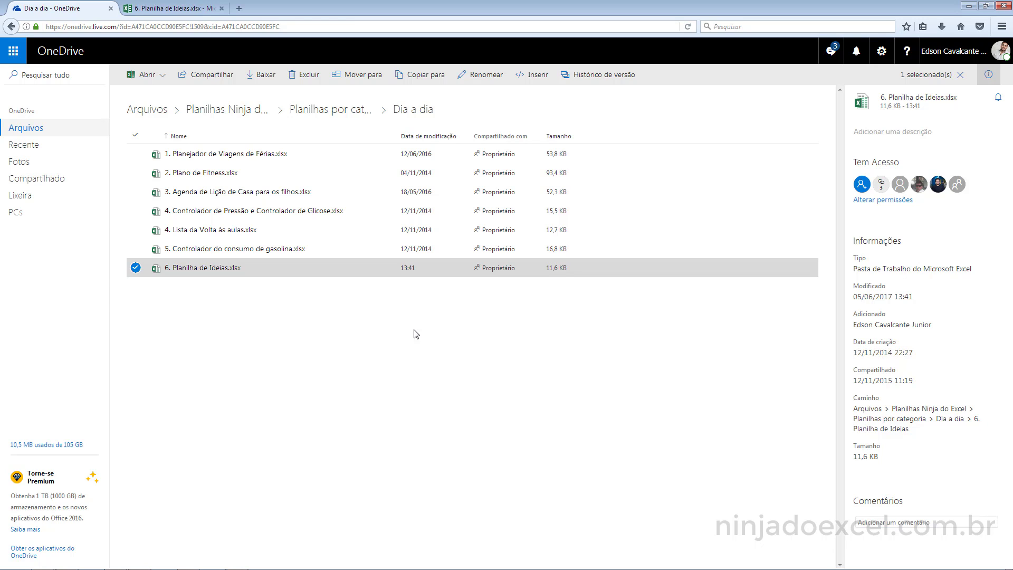
left_click(961, 77)
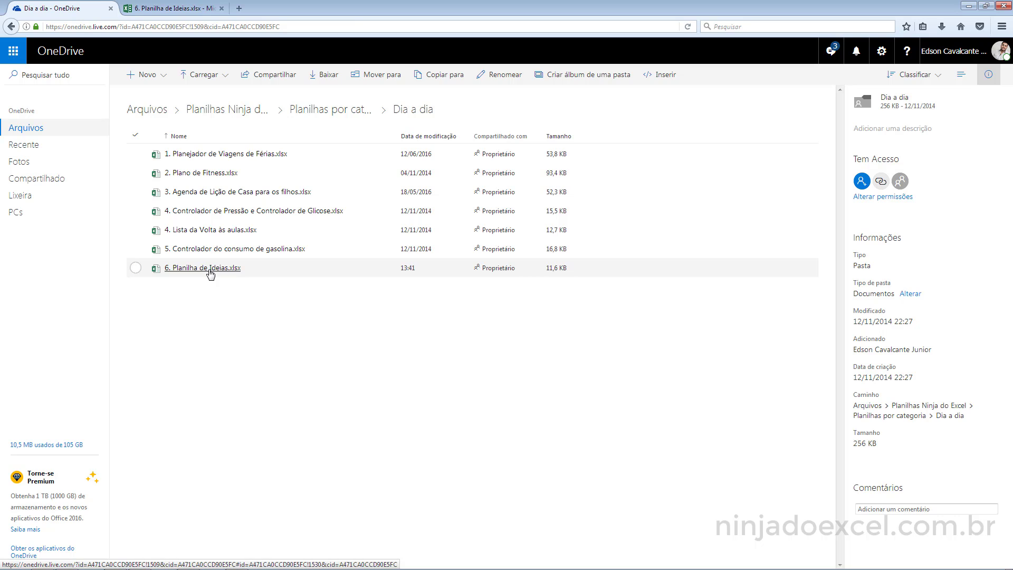
left_click(136, 268)
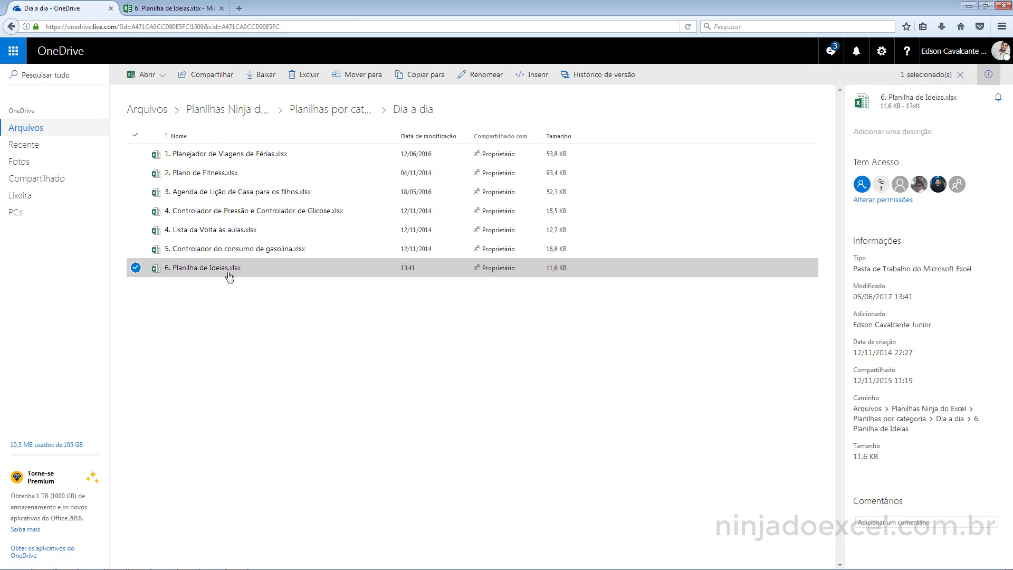
left_click(615, 82)
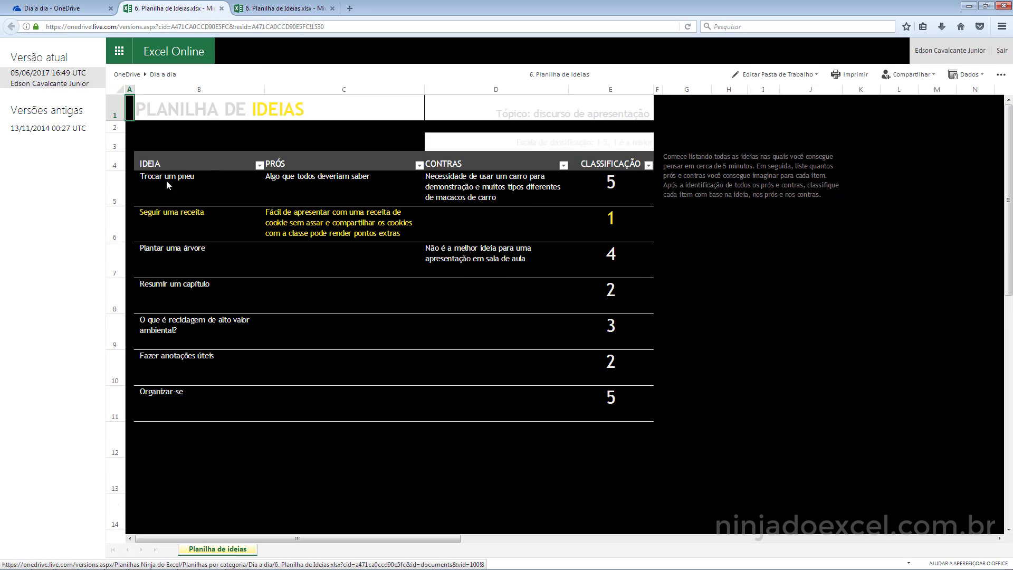
Step: Preview the 13/11/2014 version, then the current version, and return to the OneDrive list
left_click(45, 131)
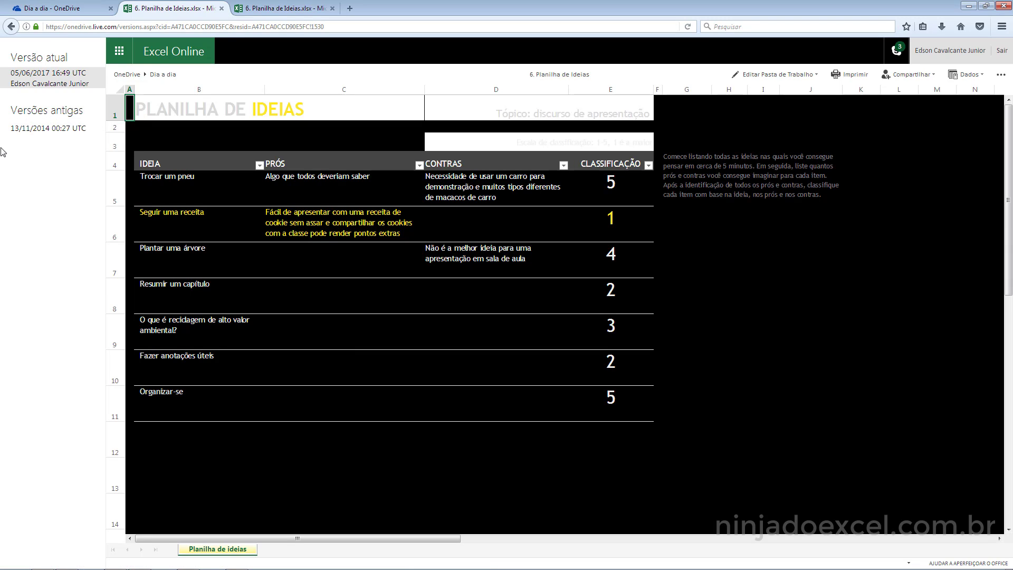
left_click(26, 136)
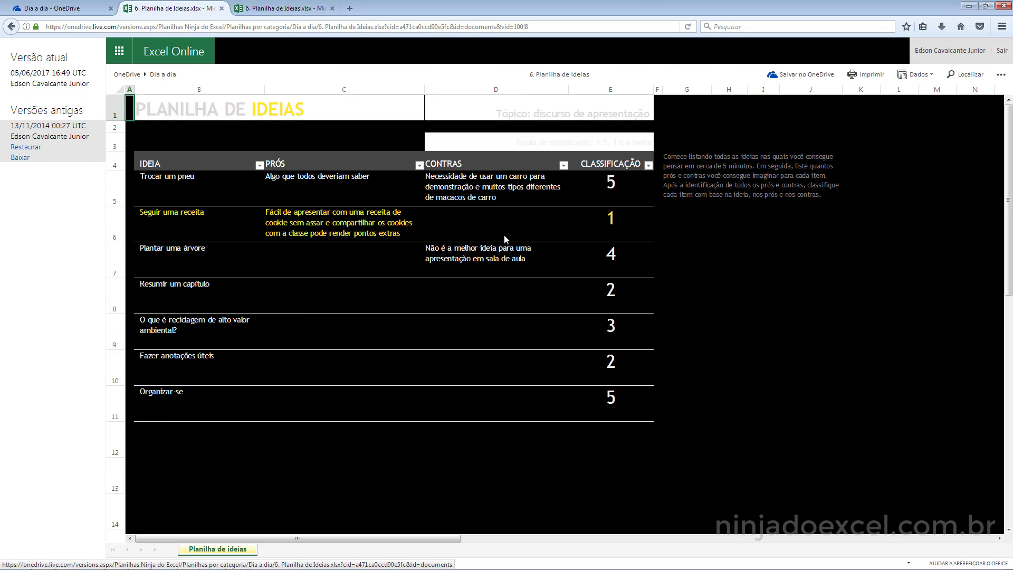
left_click(361, 236)
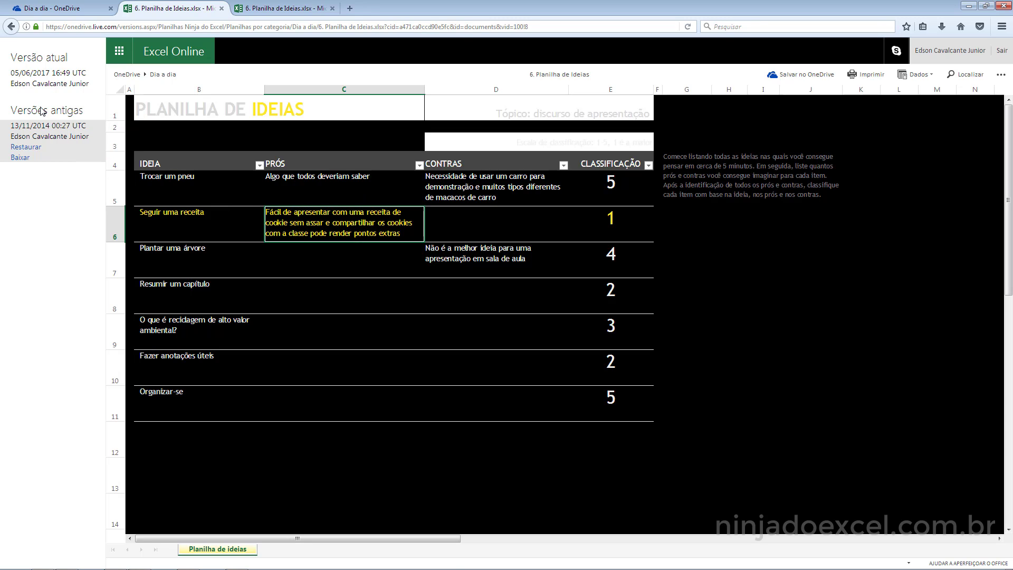
left_click(54, 82)
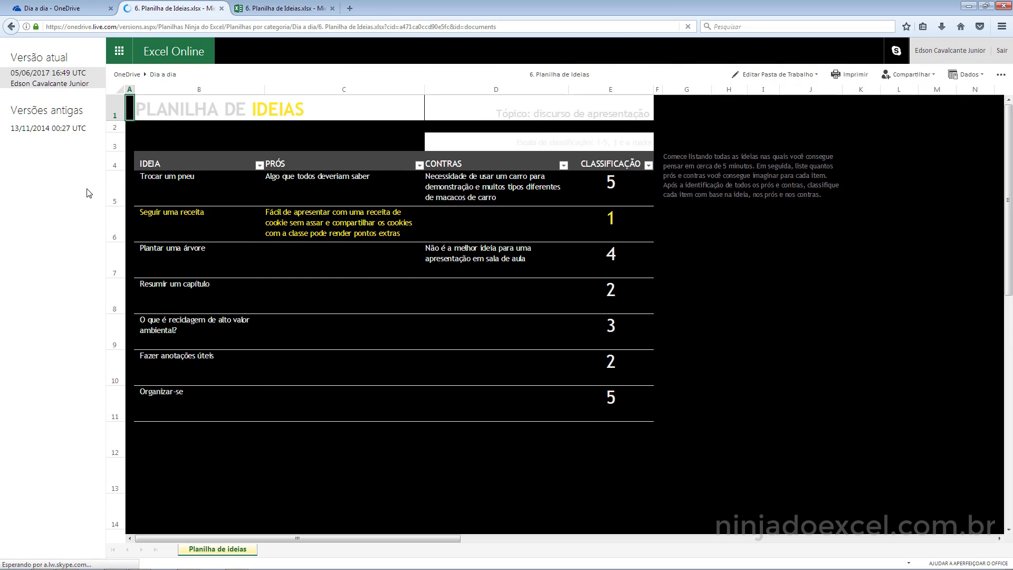
left_click(44, 8)
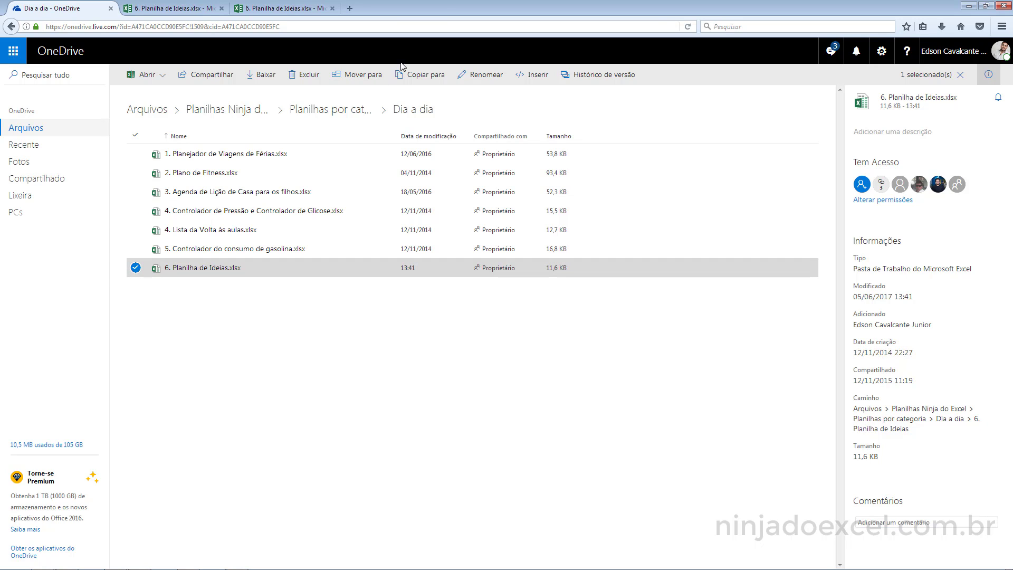
Step: View the Copiar para destinations, then reopen the 13/11/2014 version in the history tab
left_click(413, 78)
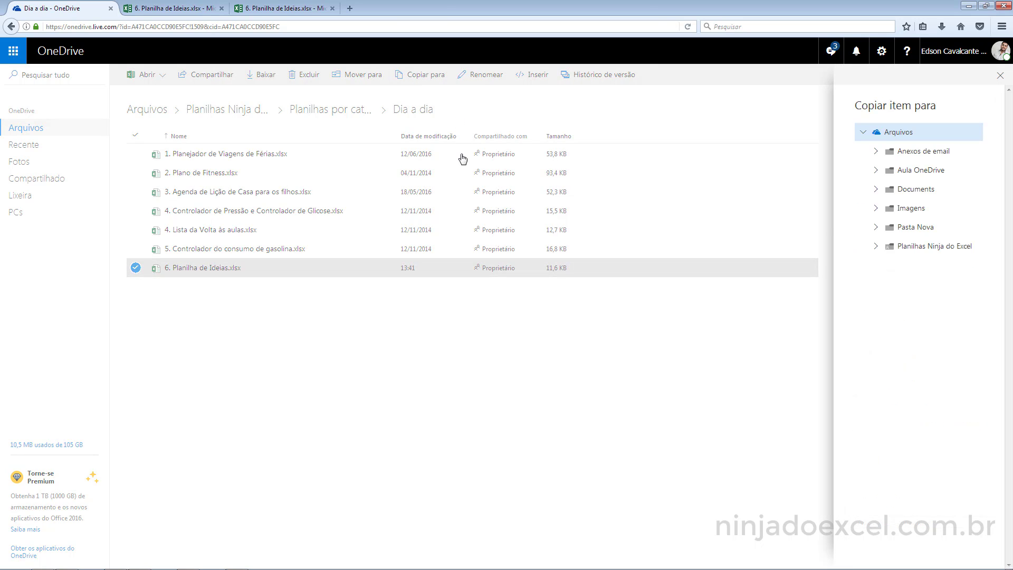
left_click(999, 77)
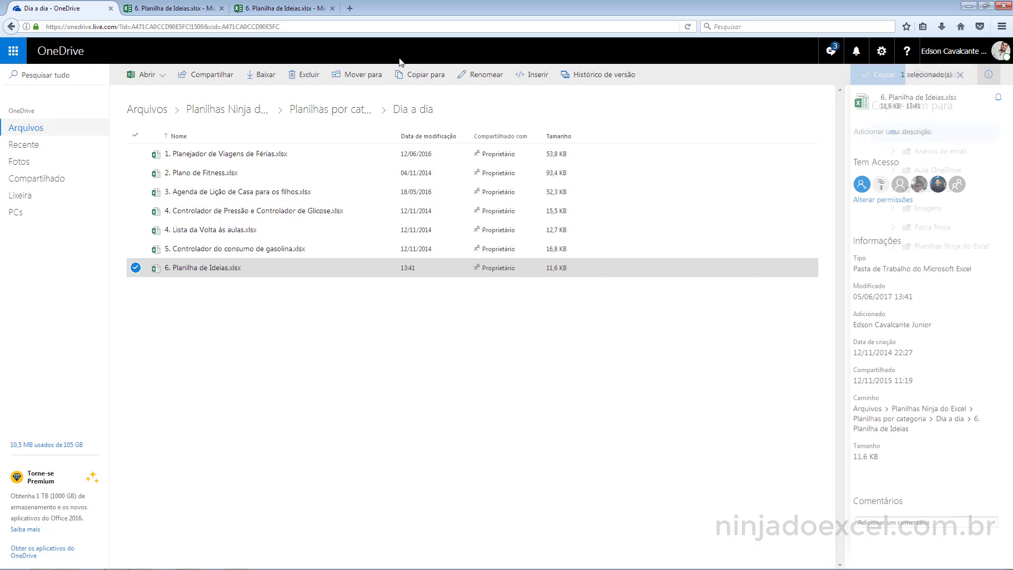
left_click(179, 8)
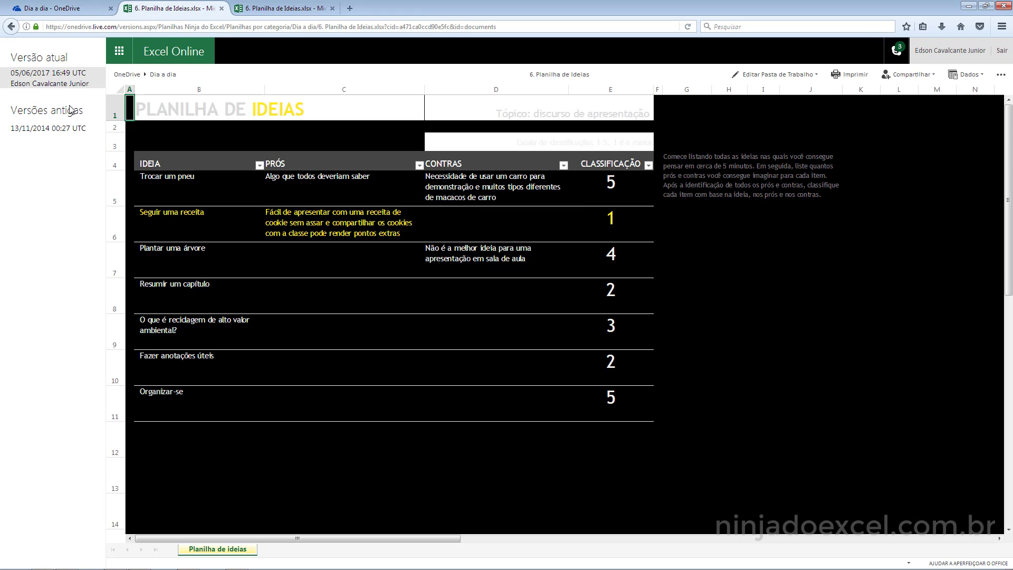
left_click(62, 129)
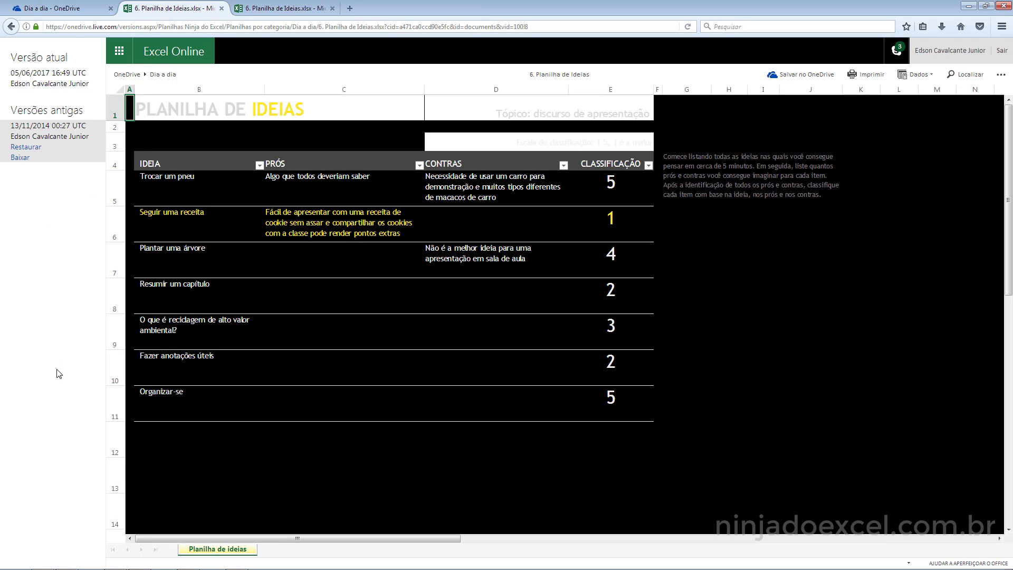
Step: Return to the Dia a dia folder list and deselect 6. Planilha de Ideias.xlsx
left_click(64, 7)
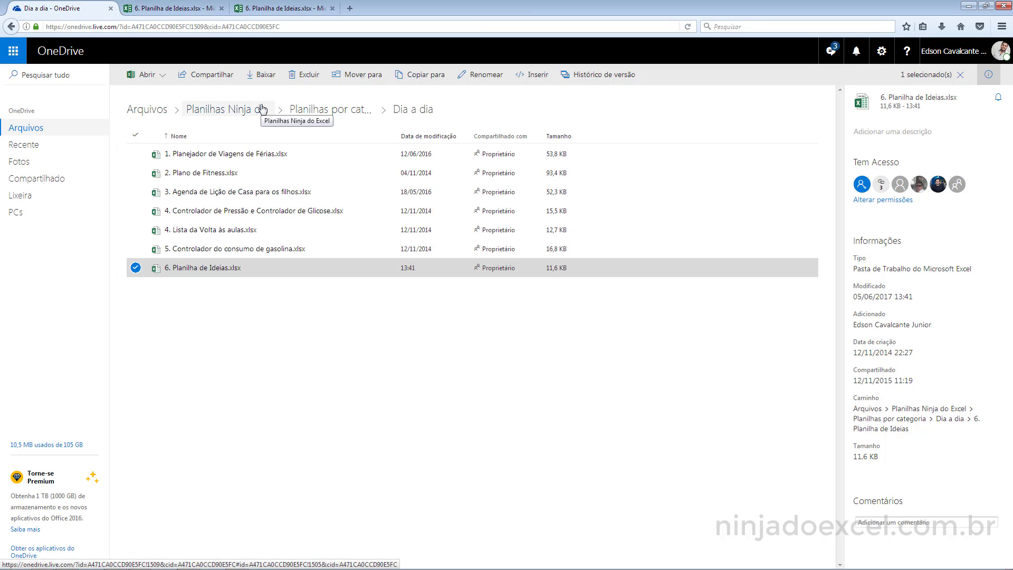
left_click(409, 389)
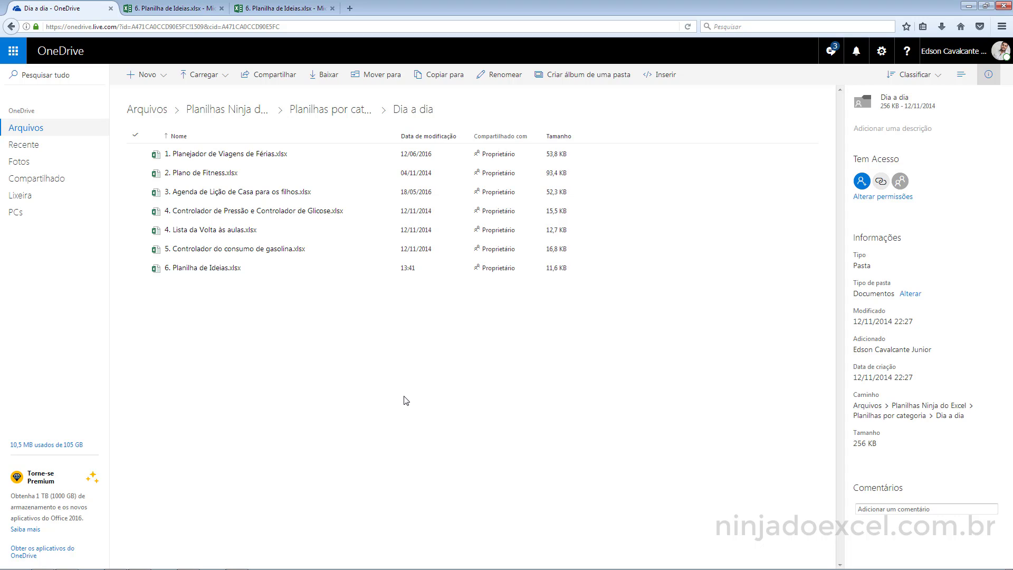